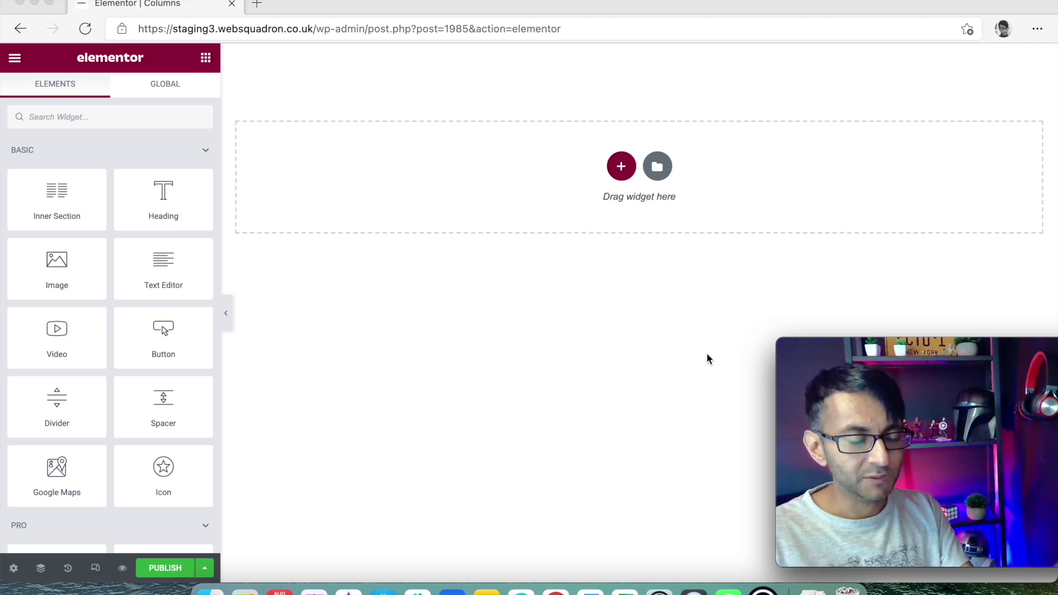
# Step: Add a section with five equal columns and set its top margin to 200 px with the margin sides unlinked
pyautogui.click(611, 171)
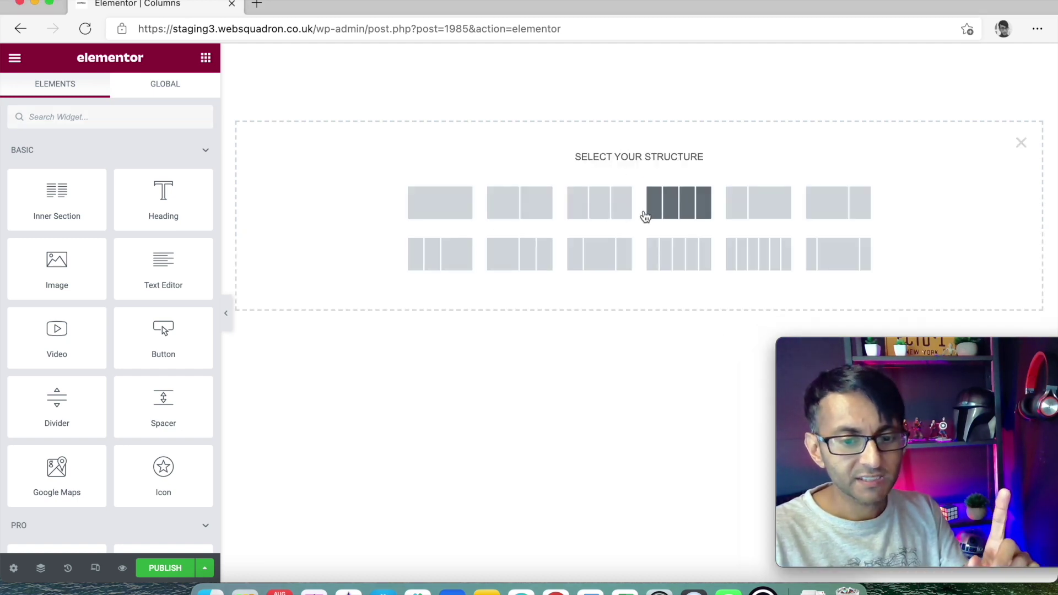
pyautogui.click(654, 250)
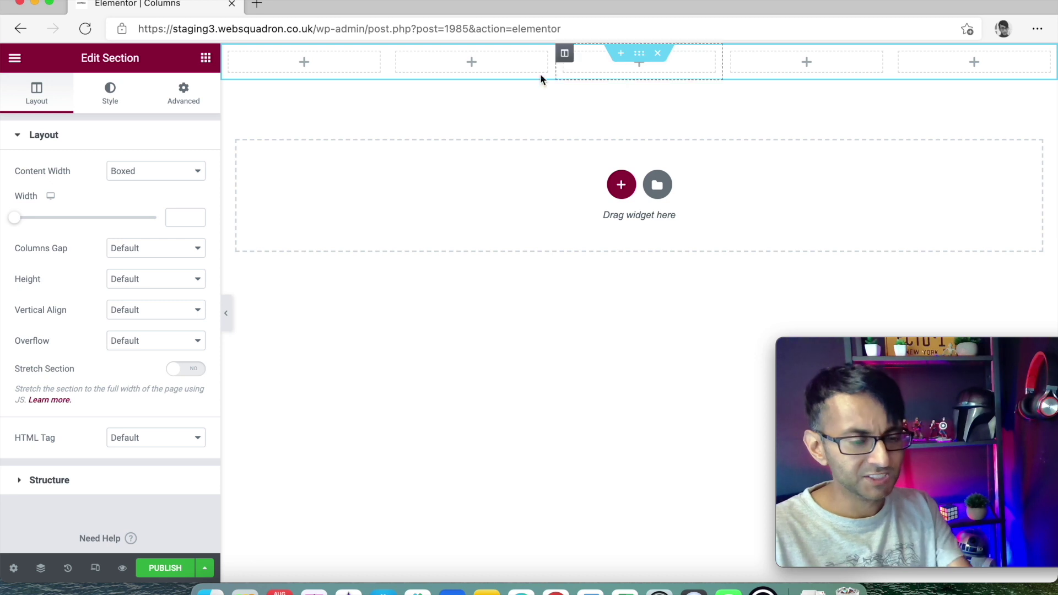
pyautogui.click(184, 95)
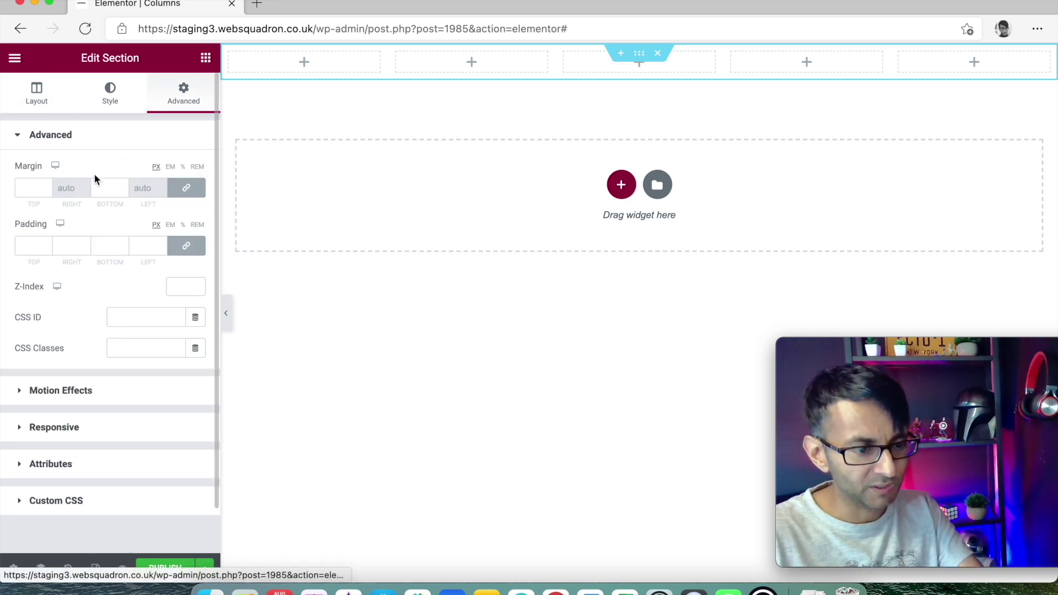
pyautogui.click(173, 192)
pyautogui.moveTo(29, 190); pyautogui.dragTo(2, 192)
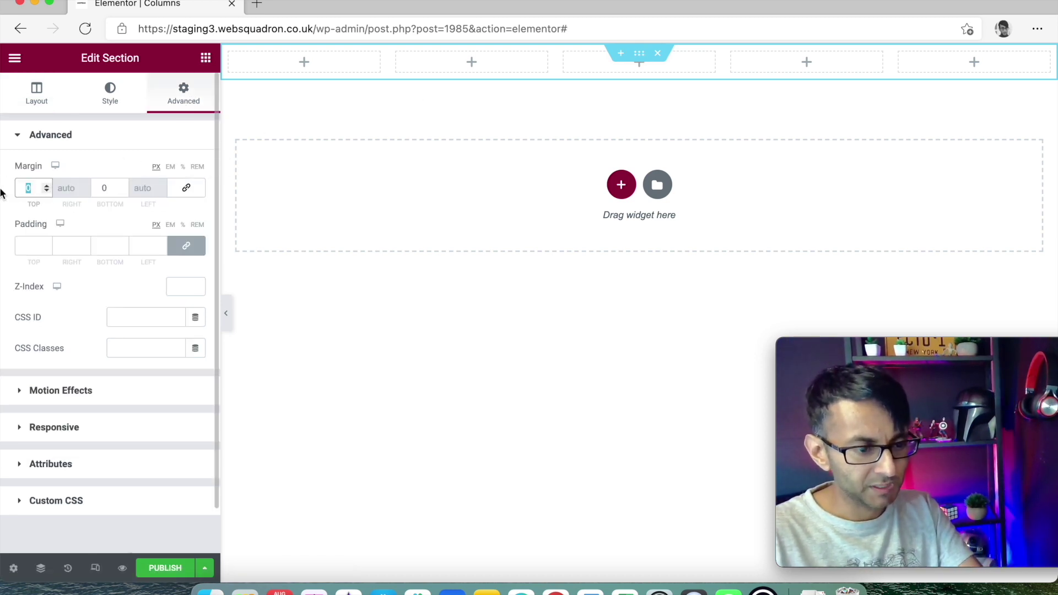
pyautogui.write('200')
pyautogui.click(418, 261)
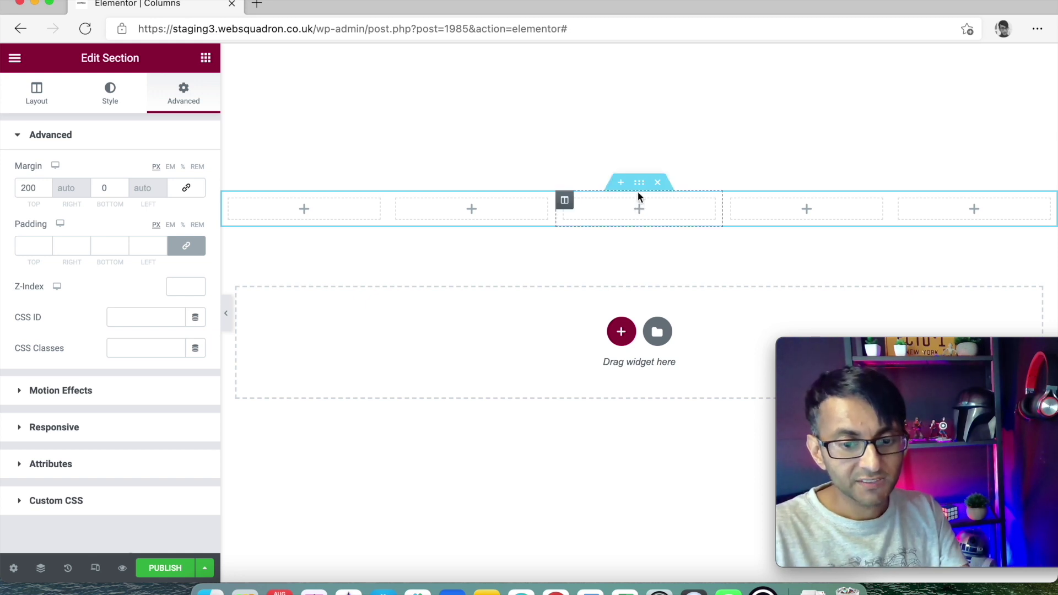
# Step: Set the five-column section's boxed content width to 1000 and place a Heading widget in its first column
pyautogui.click(38, 95)
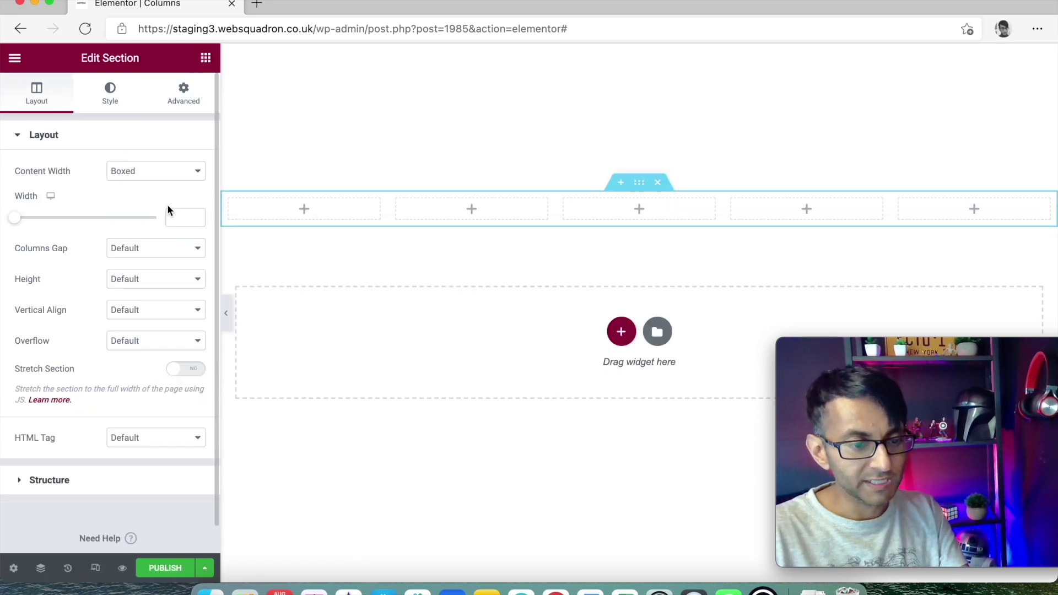
pyautogui.write('1000')
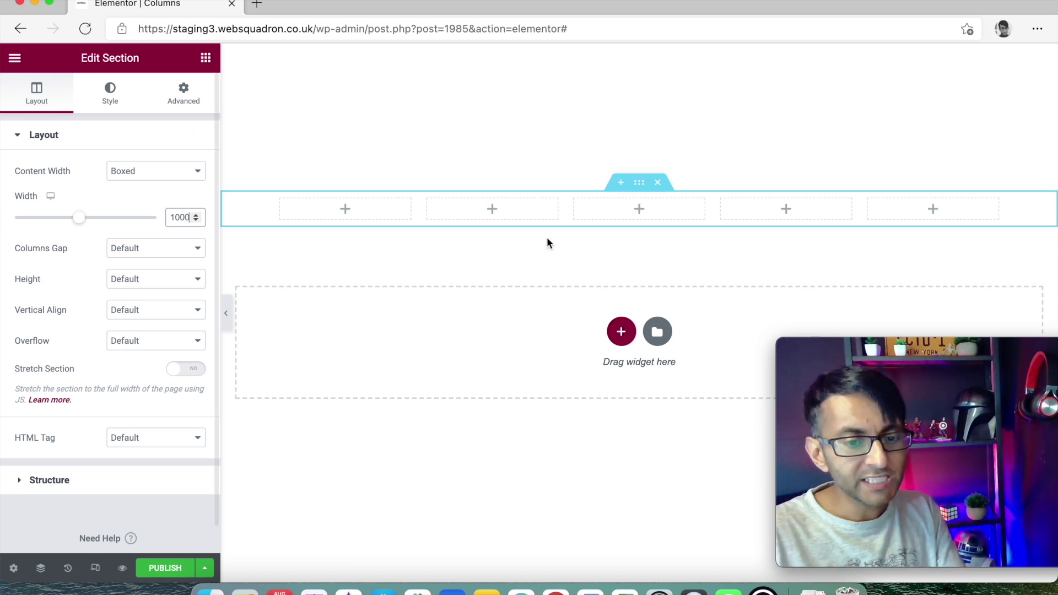
pyautogui.click(207, 58)
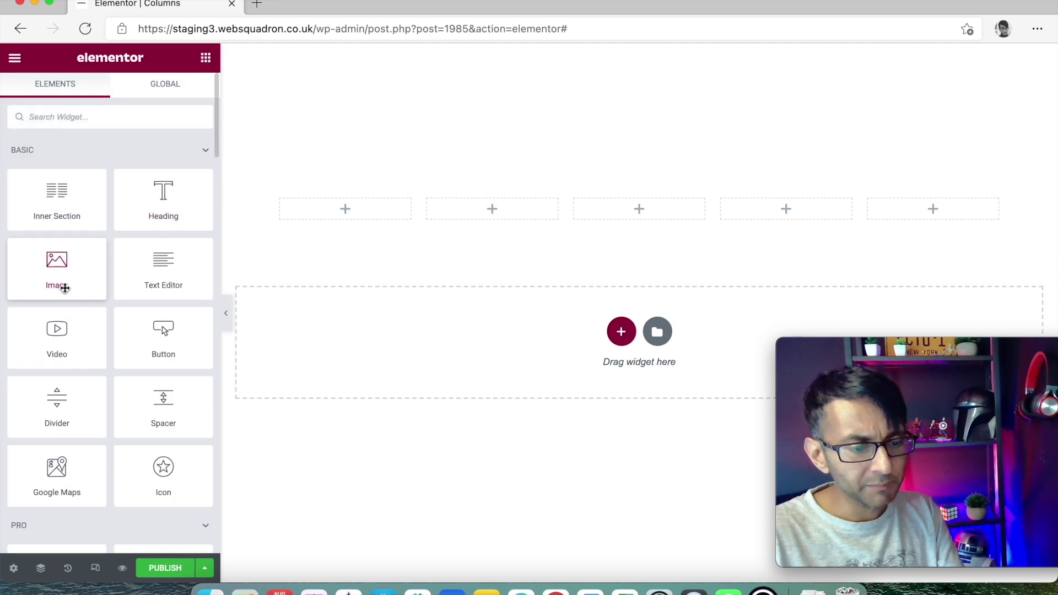
pyautogui.moveTo(75, 263); pyautogui.dragTo(387, 228)
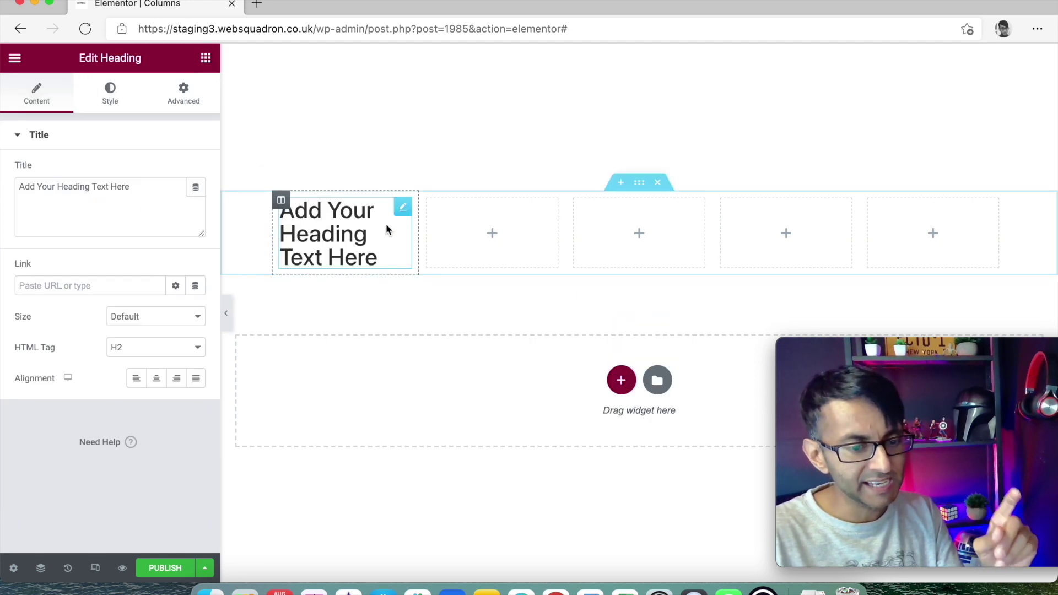
# Step: Copy the first column's heading and paste it into each of the other four columns
pyautogui.rightClick(337, 237)
pyautogui.click(407, 301)
pyautogui.rightClick(479, 222)
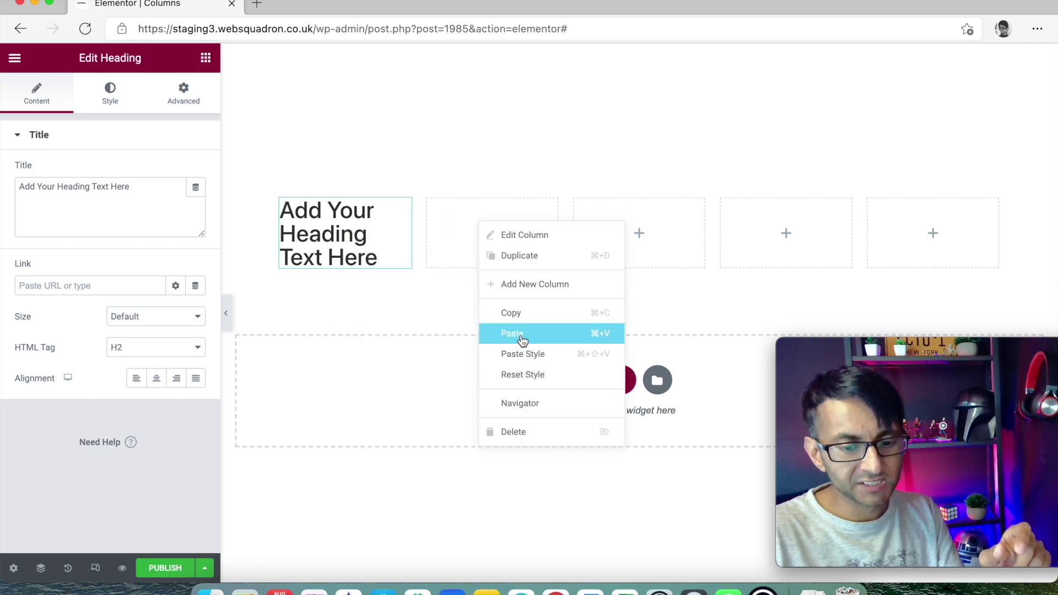
pyautogui.click(522, 334)
pyautogui.rightClick(634, 246)
pyautogui.click(709, 355)
pyautogui.rightClick(755, 234)
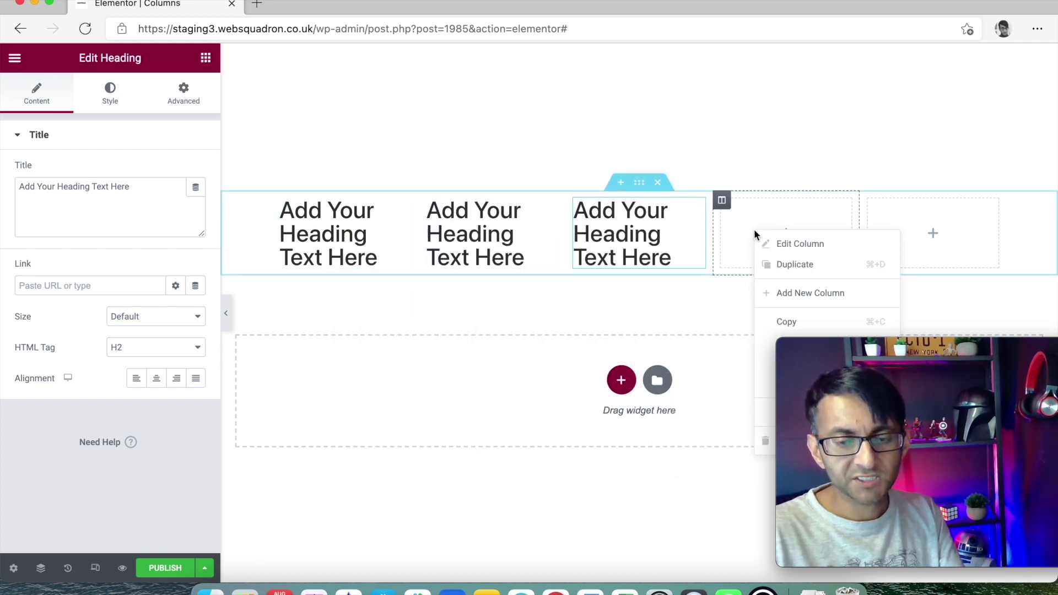
pyautogui.click(789, 343)
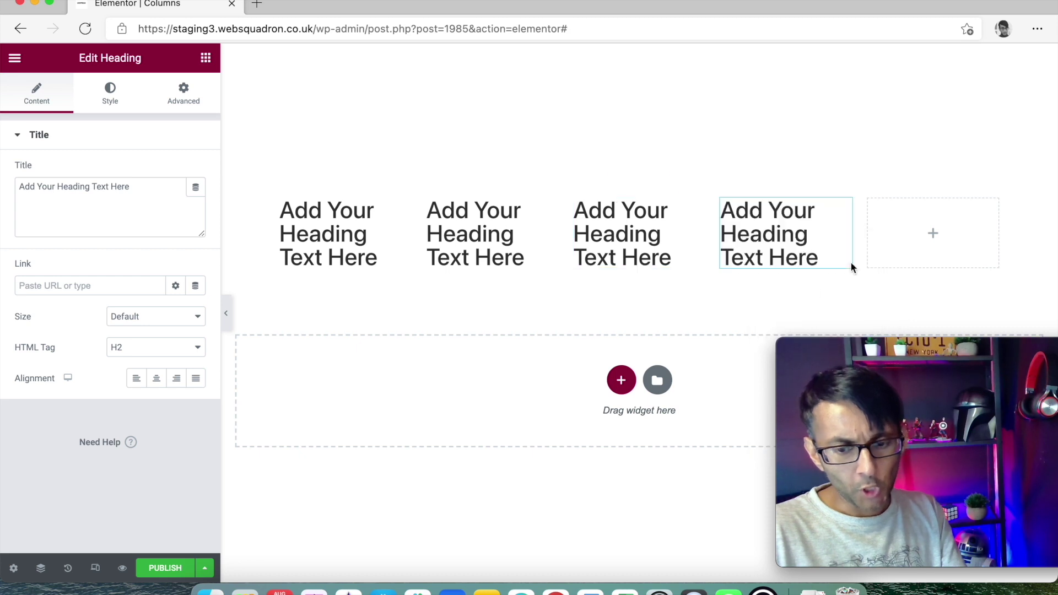
pyautogui.rightClick(888, 232)
pyautogui.moveTo(925, 343); pyautogui.dragTo(951, 386)
pyautogui.click(935, 344)
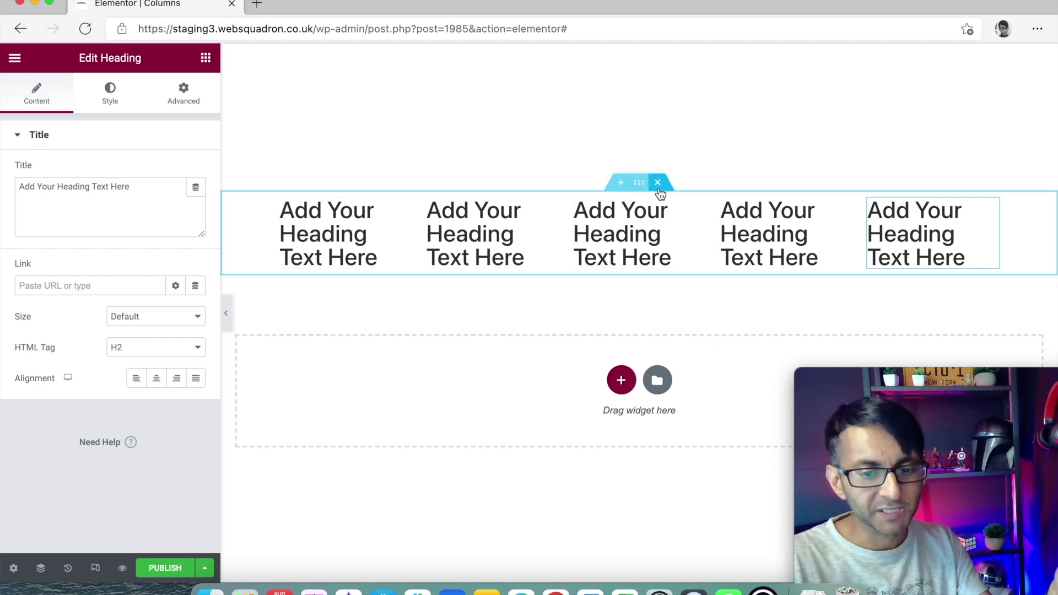
# Step: Set the five-column section's columns gap to No Gap and its height to Min Height with a minimum of 0 px
pyautogui.click(640, 183)
pyautogui.click(146, 258)
pyautogui.click(146, 275)
pyautogui.click(148, 279)
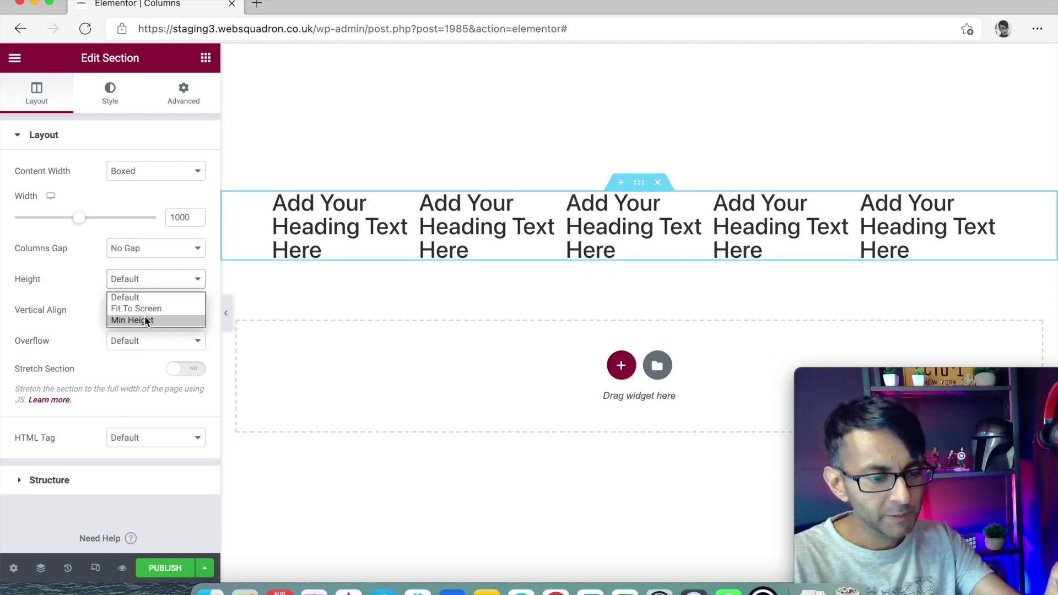
pyautogui.click(145, 319)
pyautogui.click(16, 327)
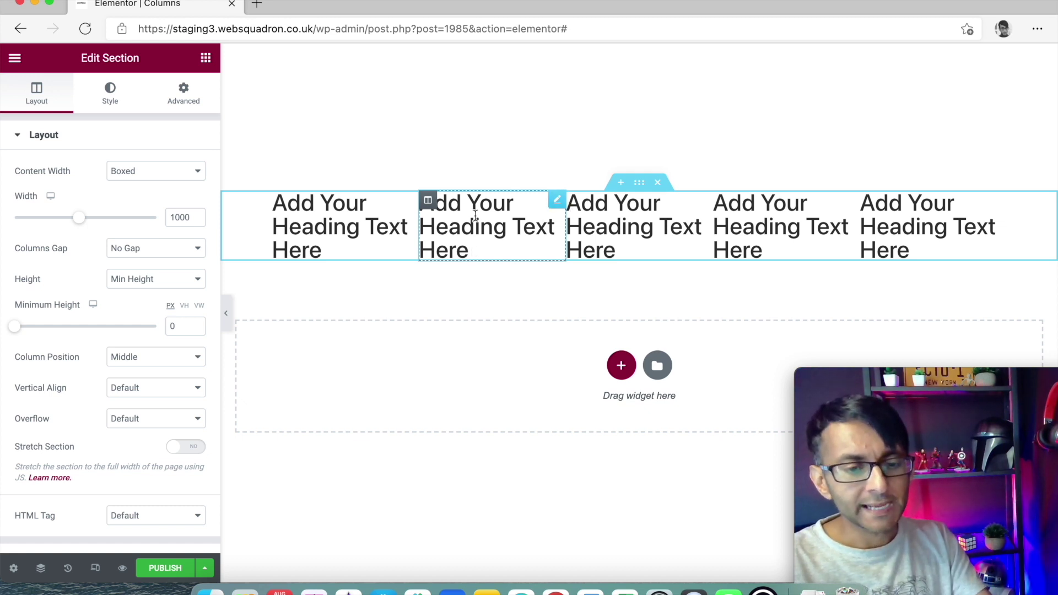
# Step: Add a Button widget below the first column's heading and a Video widget below the second column's heading
pyautogui.click(207, 58)
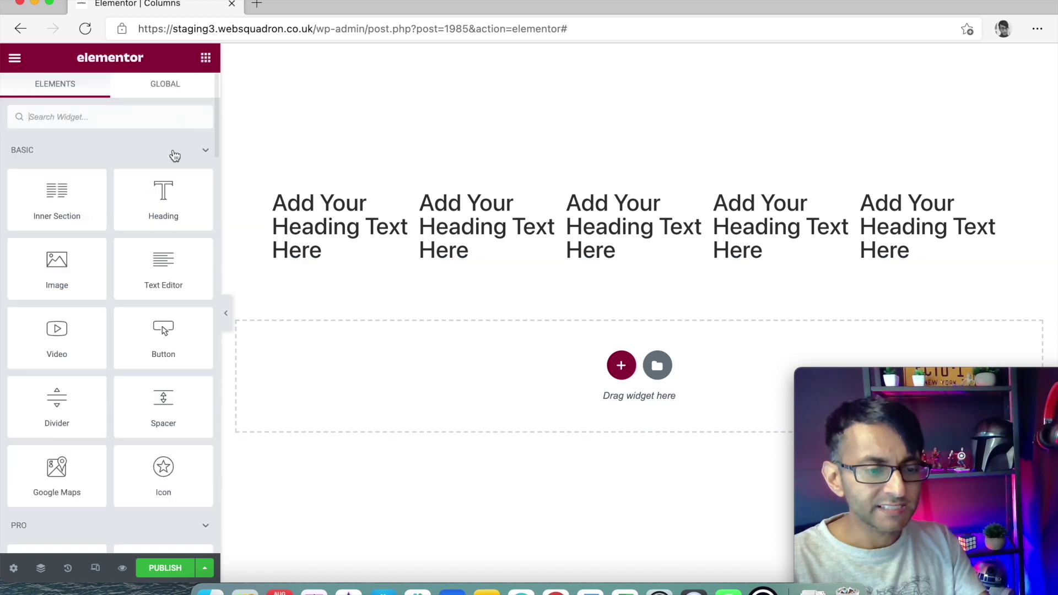
pyautogui.moveTo(165, 326); pyautogui.dragTo(336, 268)
pyautogui.click(206, 59)
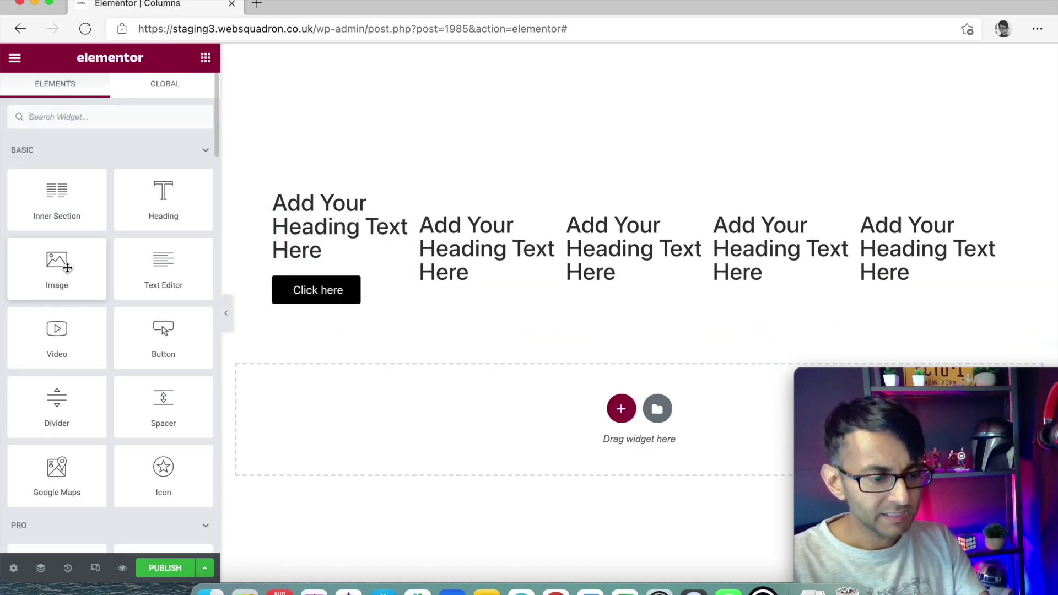
pyautogui.moveTo(61, 342); pyautogui.dragTo(516, 281)
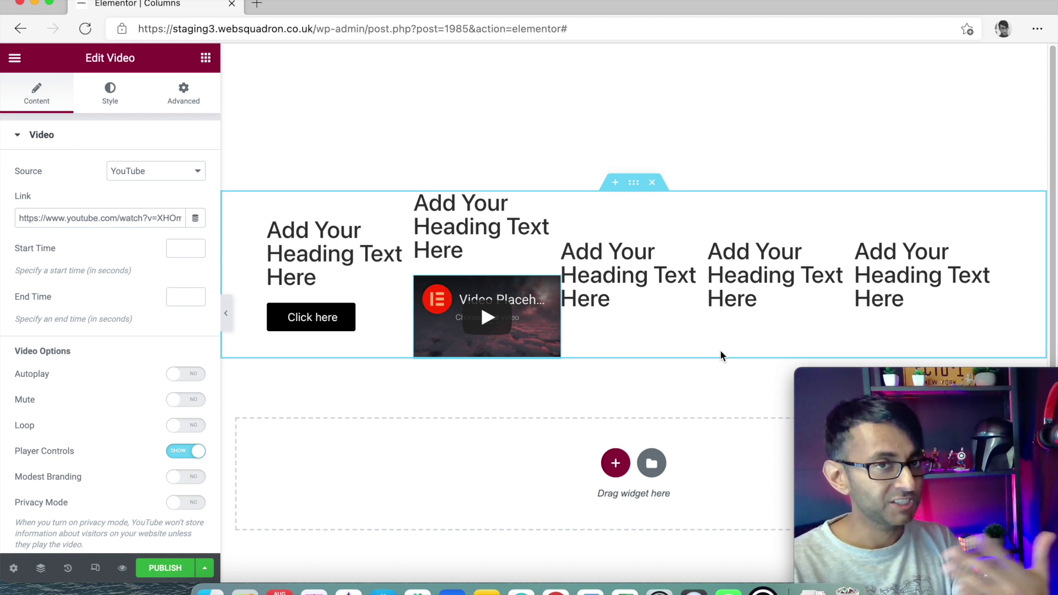
# Step: Delete the video from the second column and the button from the first column
pyautogui.rightClick(499, 339)
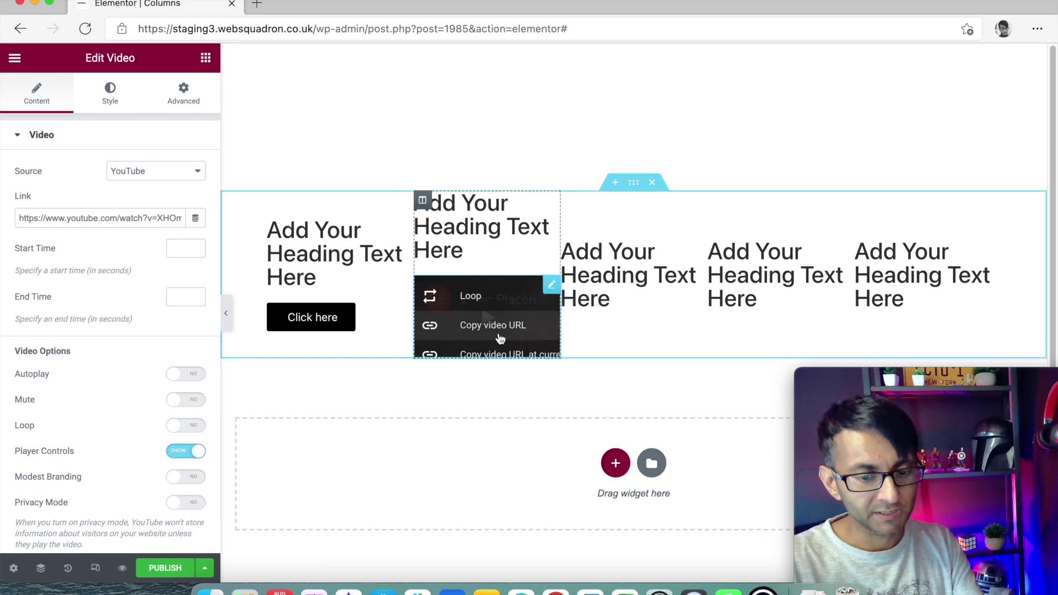
pyautogui.click(515, 407)
pyautogui.press('Delete')
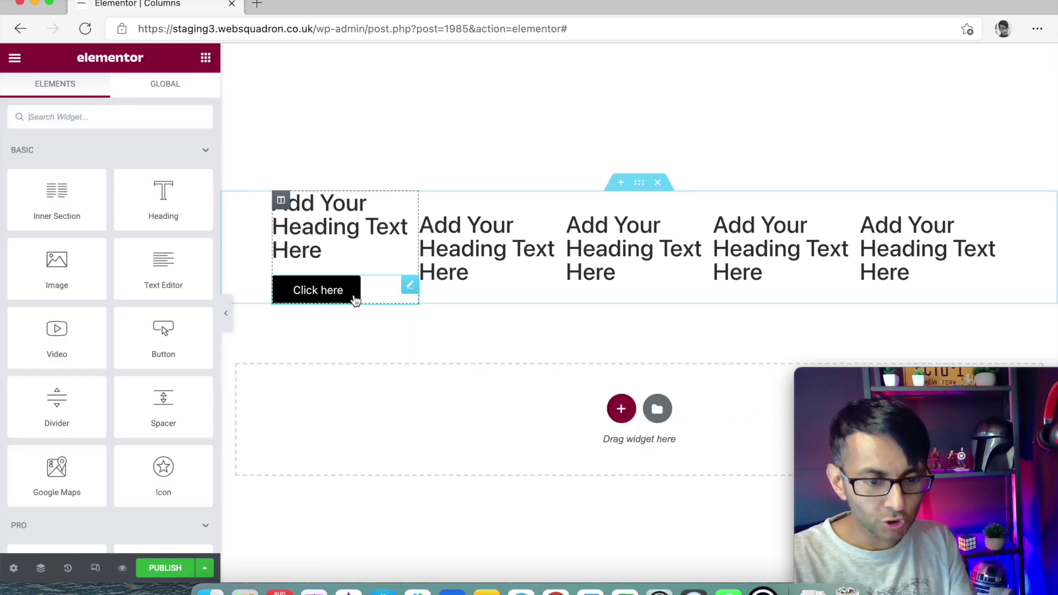
pyautogui.rightClick(412, 288)
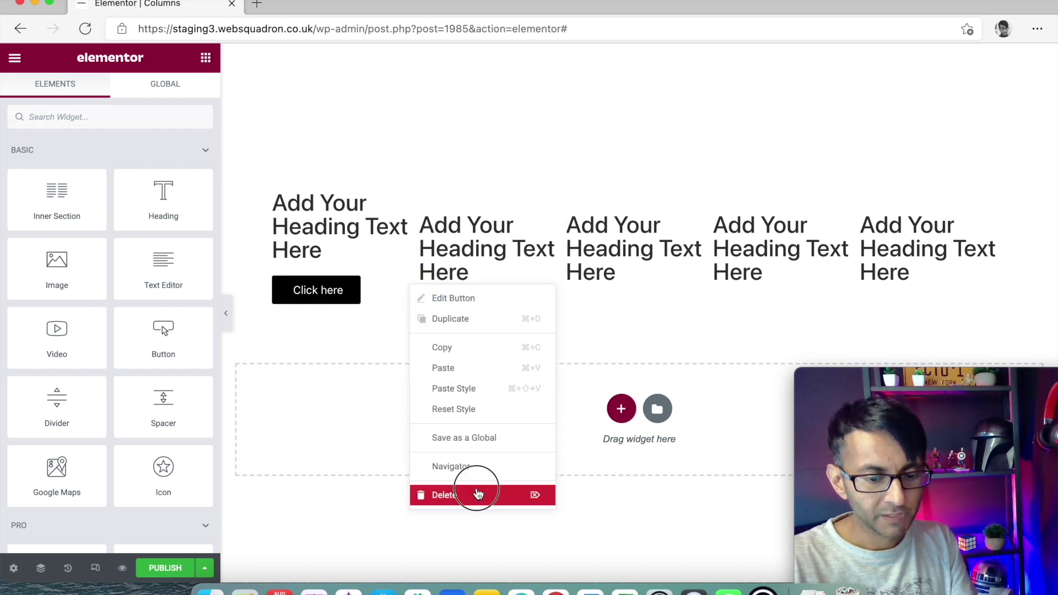
pyautogui.click(437, 493)
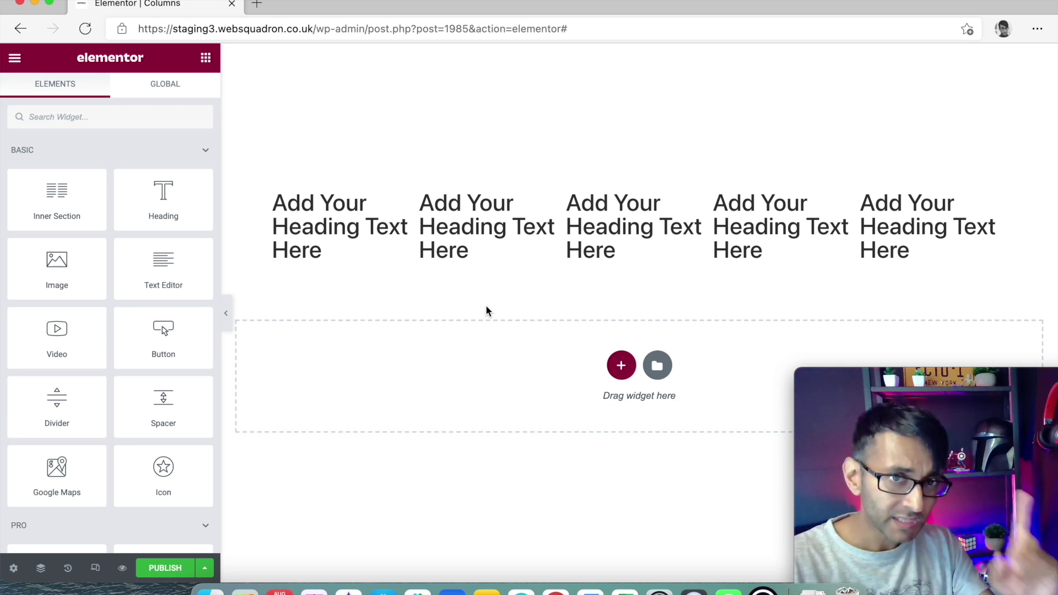
# Step: Try an Inner Section below the headings of the first and second columns, and delete both inner sections again
pyautogui.moveTo(47, 204); pyautogui.dragTo(368, 264)
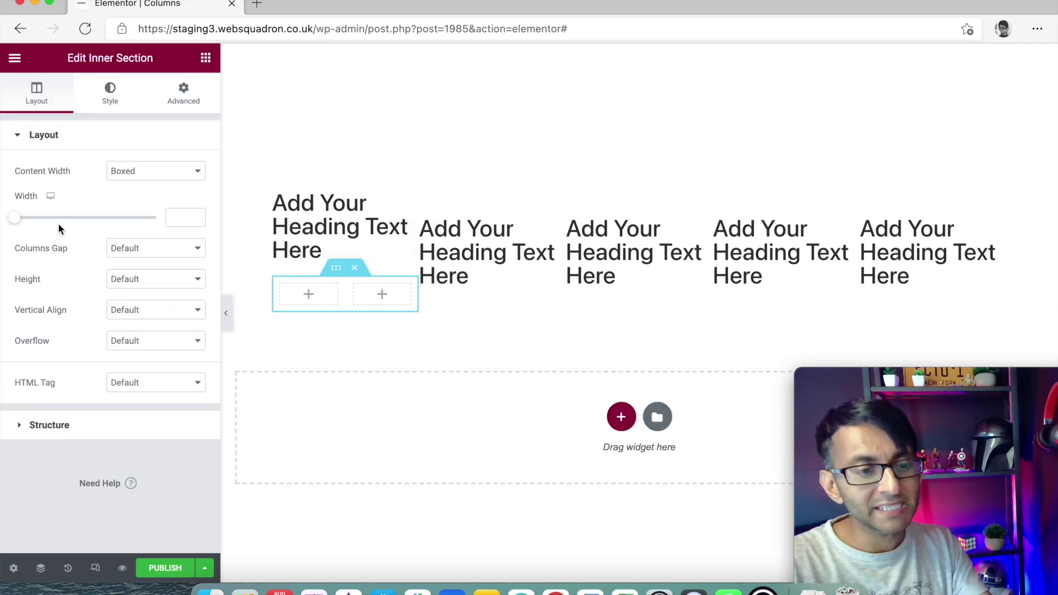
pyautogui.click(206, 58)
pyautogui.moveTo(57, 191); pyautogui.dragTo(445, 278)
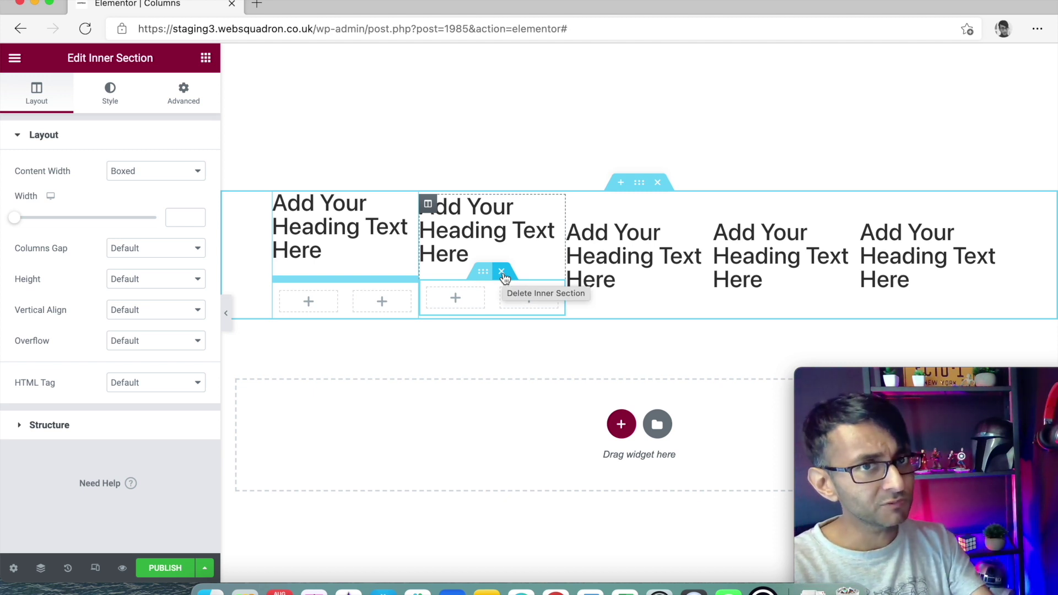
pyautogui.click(503, 273)
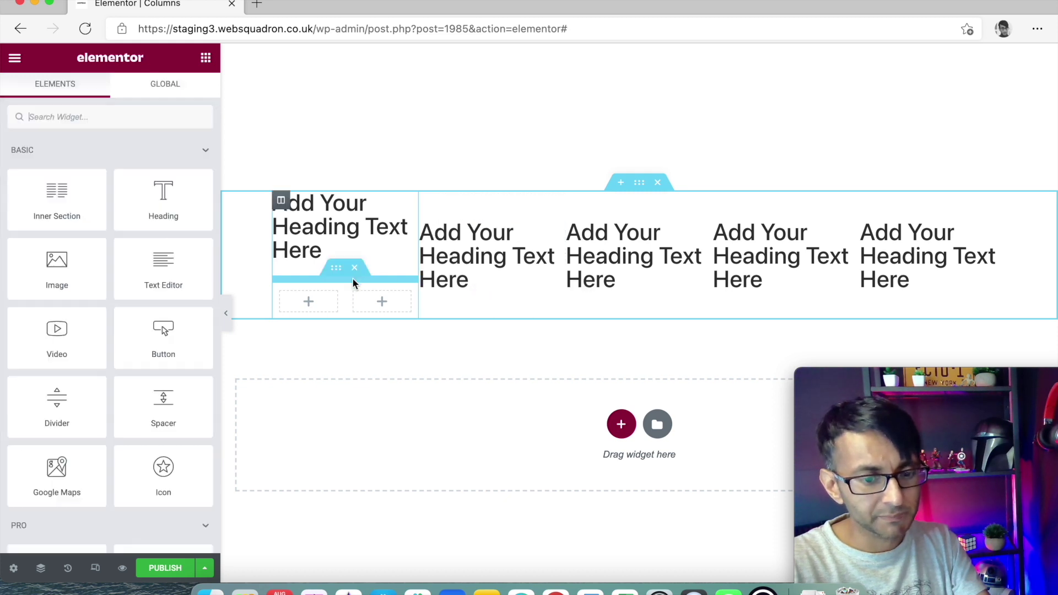
pyautogui.click(354, 269)
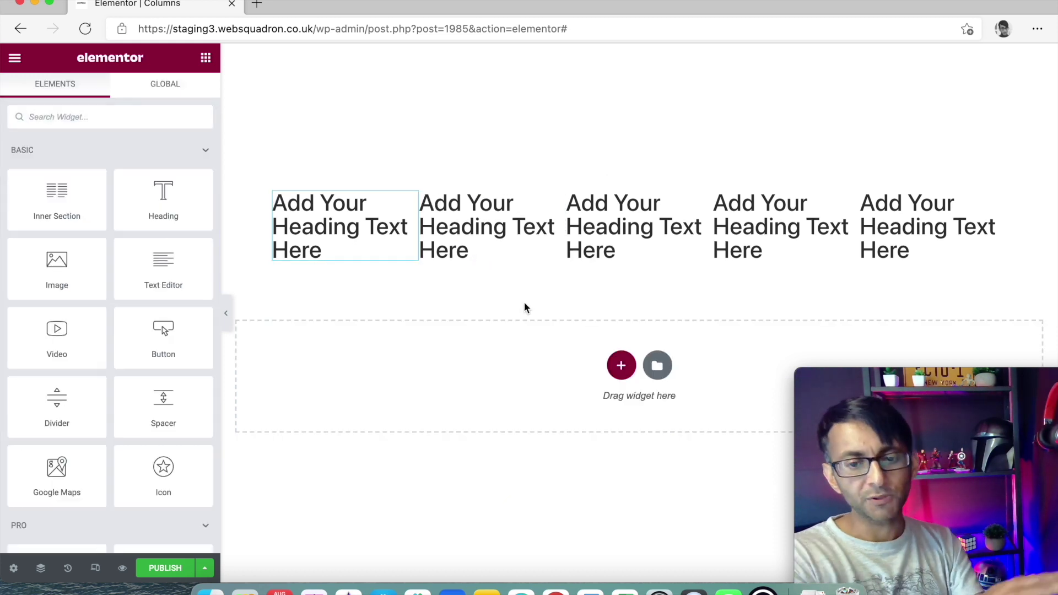
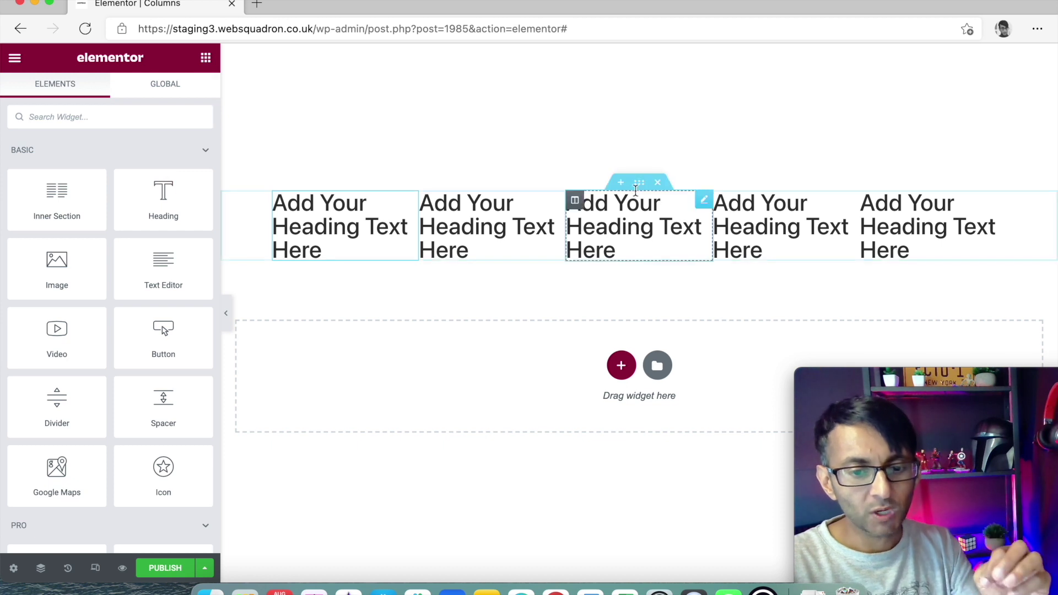
# Step: Set both the top and bottom margins of the five-column section to 50 px
pyautogui.click(638, 182)
pyautogui.click(184, 95)
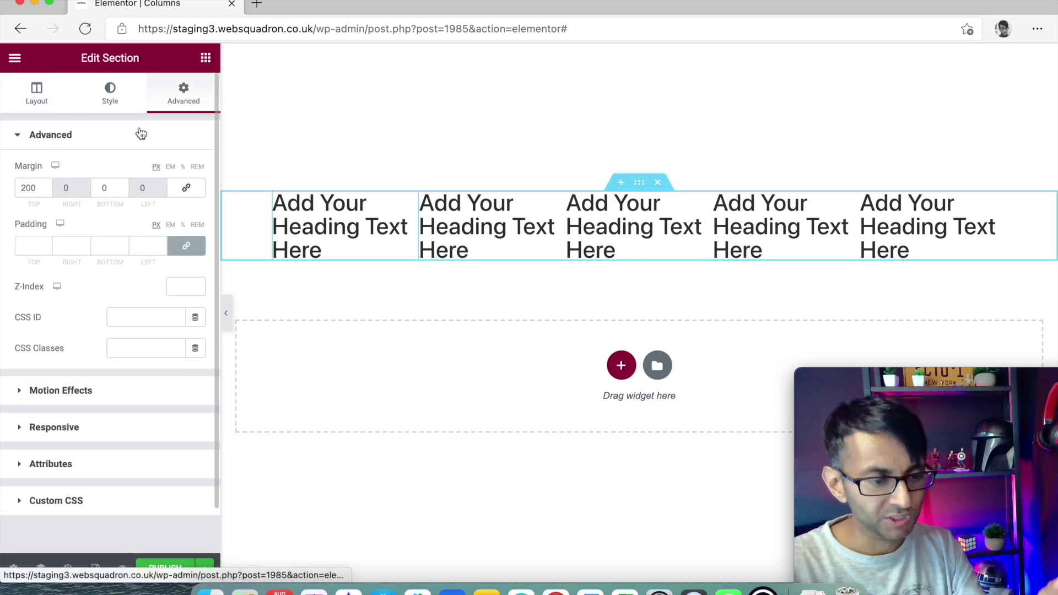
pyautogui.moveTo(36, 187); pyautogui.dragTo(5, 187)
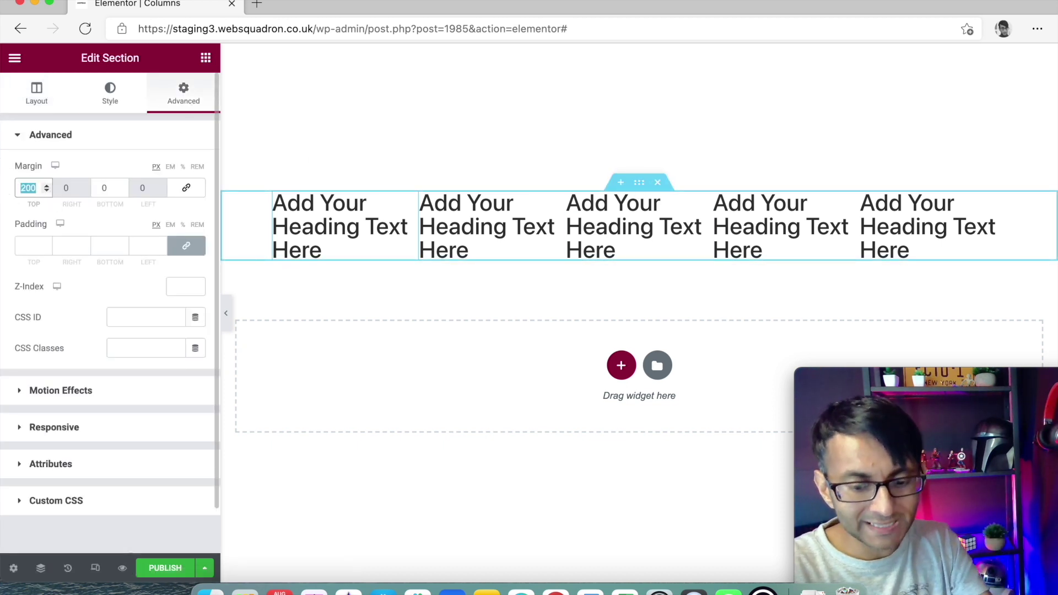
pyautogui.write('50')
pyautogui.doubleClick(105, 188)
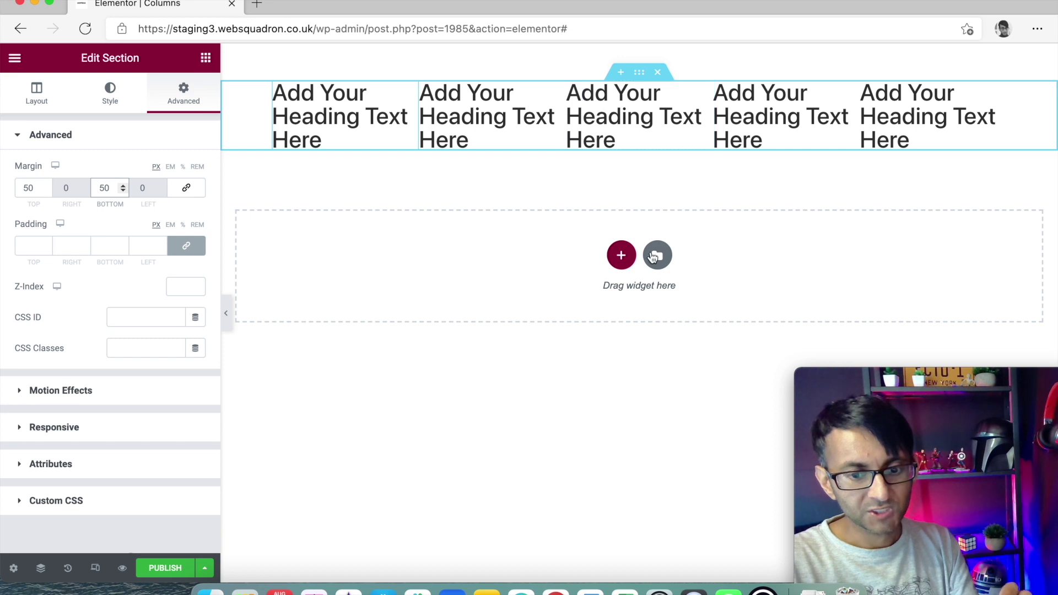
# Step: Add a single-column section below the headings with a boxed content width of 1000
pyautogui.click(630, 261)
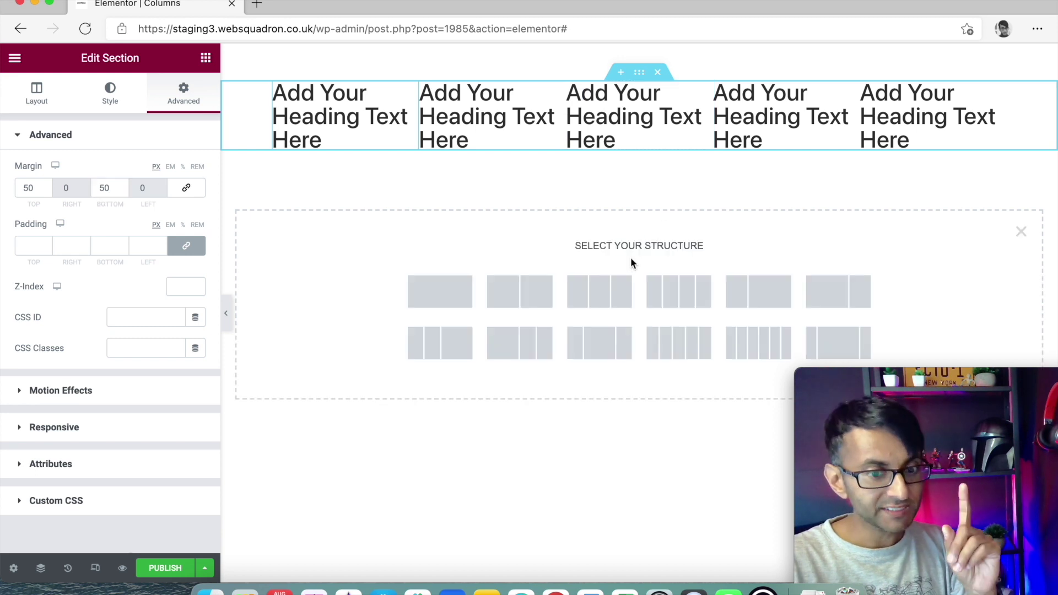
pyautogui.click(438, 295)
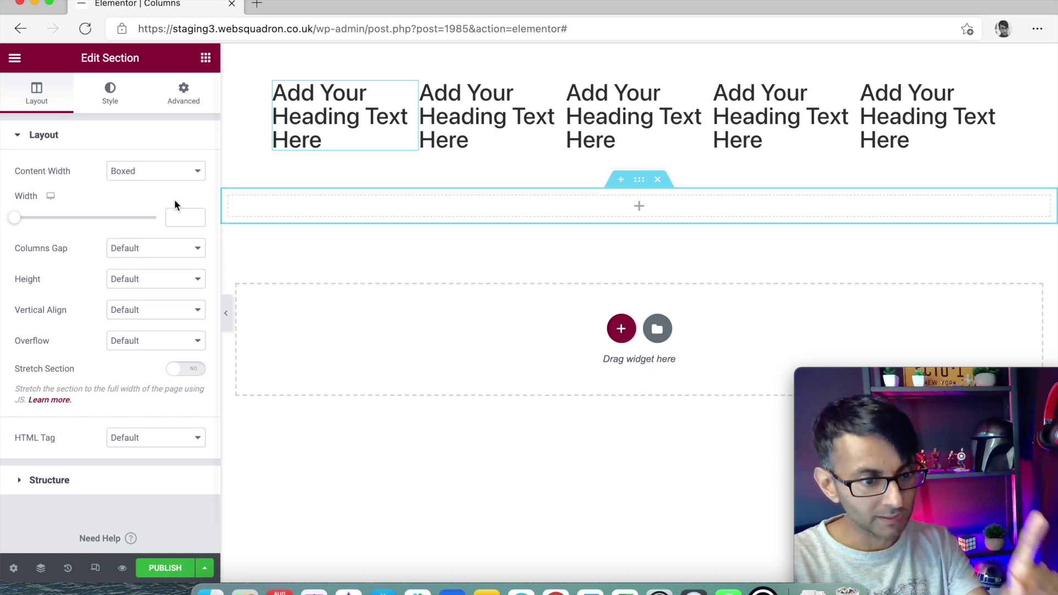
pyautogui.click(168, 174)
pyautogui.click(153, 190)
pyautogui.click(180, 215)
pyautogui.write('1000')
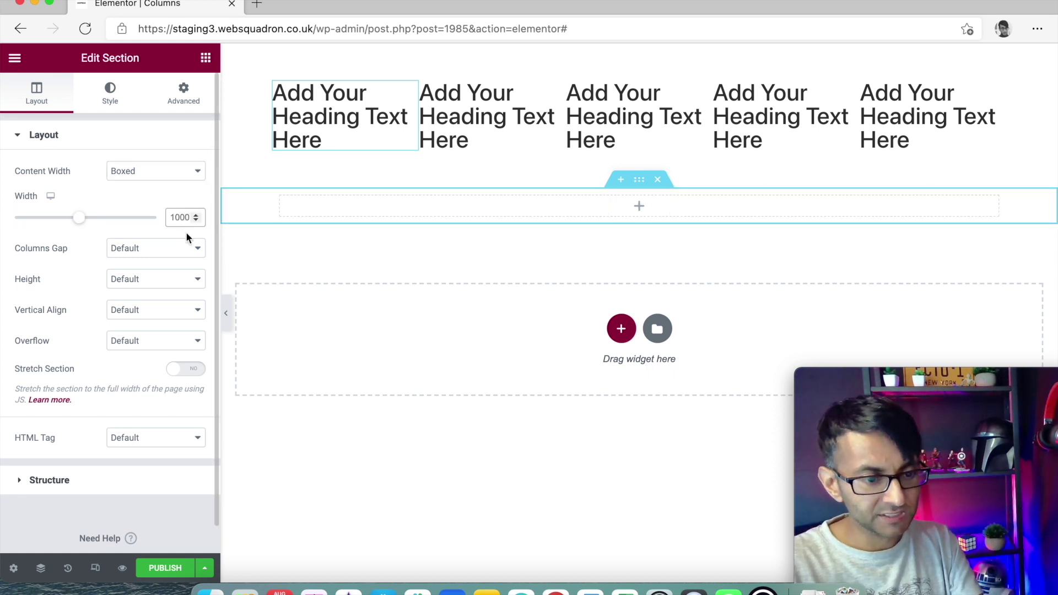
# Step: Give the single-column section No Gap and a Min Height of 0 px, and publish the page
pyautogui.click(177, 250)
pyautogui.click(158, 276)
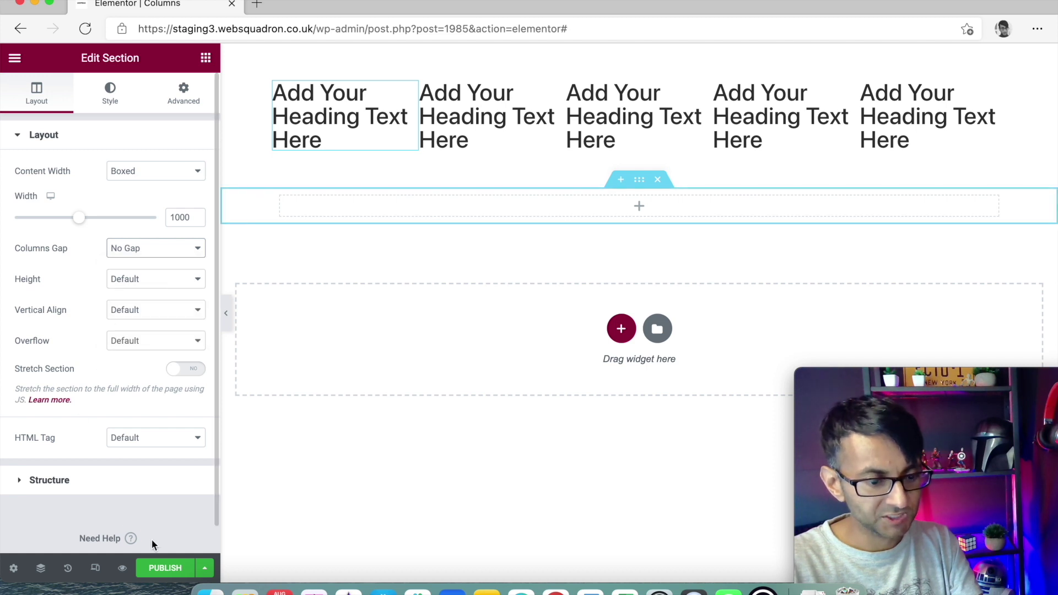
pyautogui.click(141, 280)
pyautogui.click(135, 320)
pyautogui.moveTo(54, 327); pyautogui.dragTo(12, 332)
pyautogui.click(161, 568)
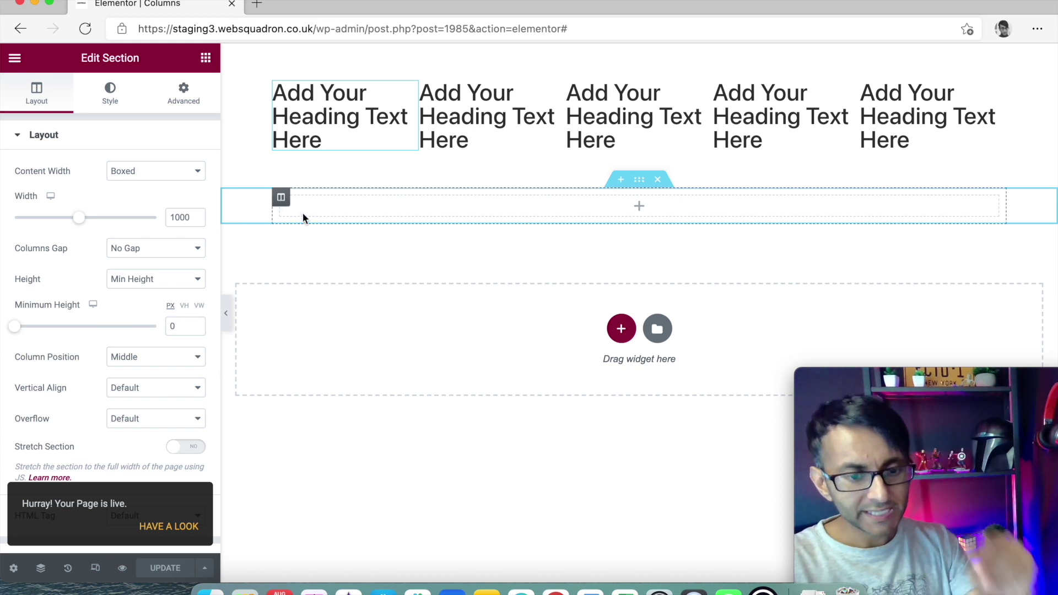
# Step: Copy the first column's heading into the single-column section and duplicate it there
pyautogui.rightClick(325, 120)
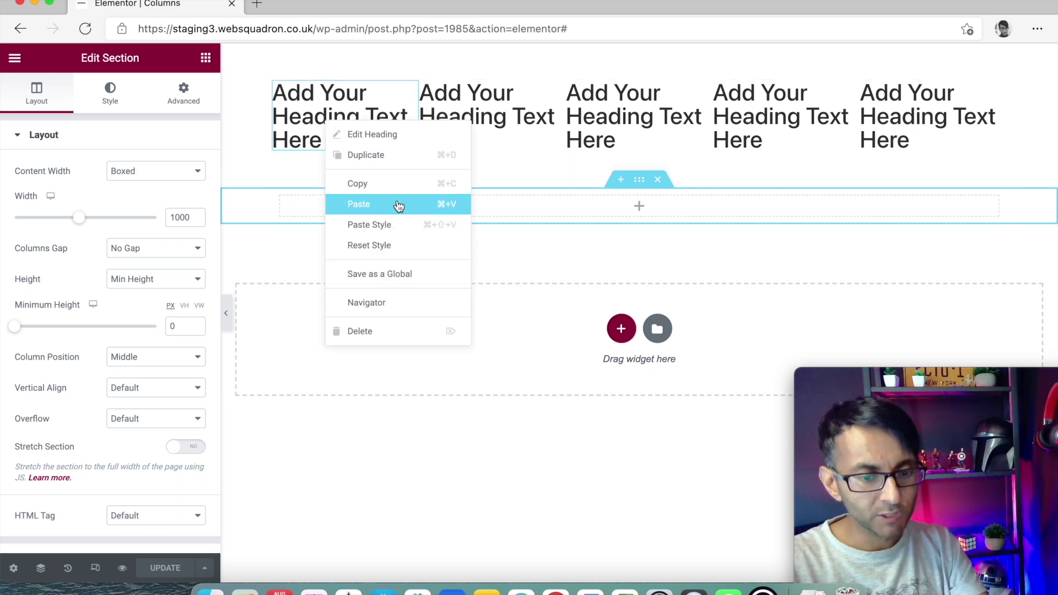
pyautogui.click(402, 182)
pyautogui.rightClick(338, 212)
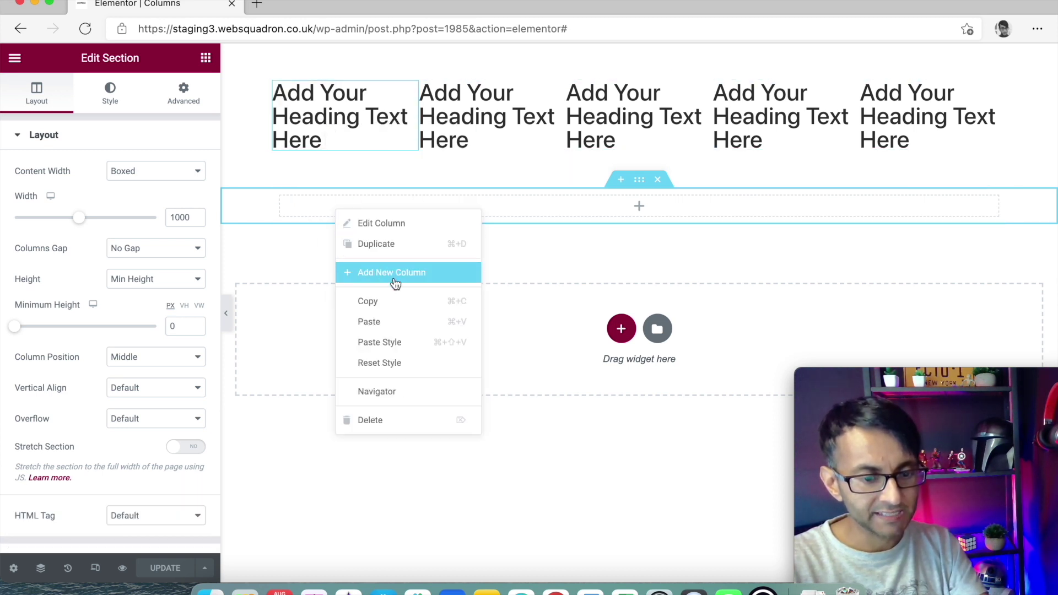
pyautogui.click(406, 323)
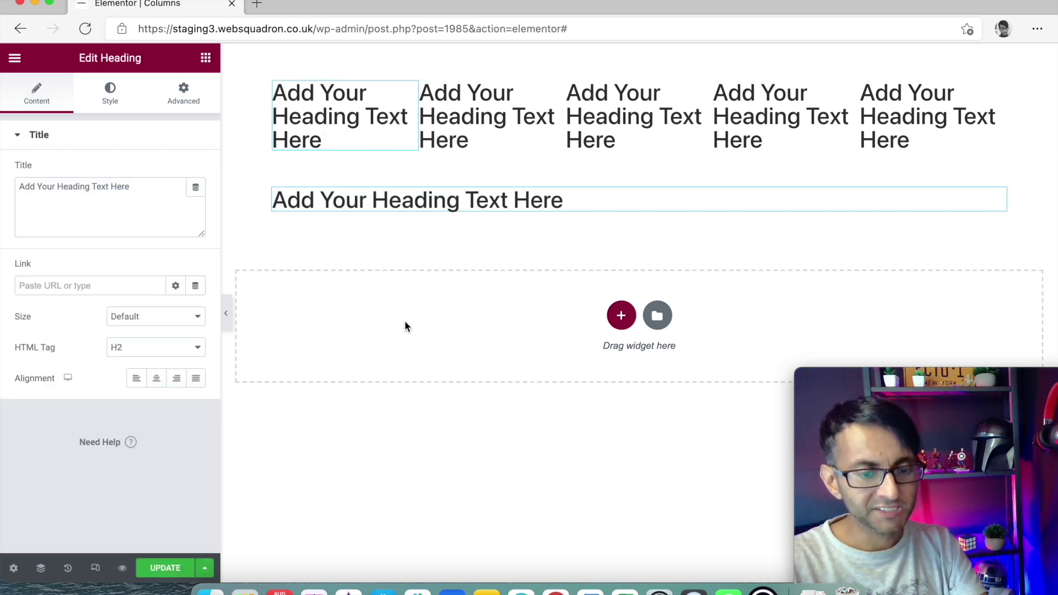
pyautogui.rightClick(428, 202)
pyautogui.click(494, 237)
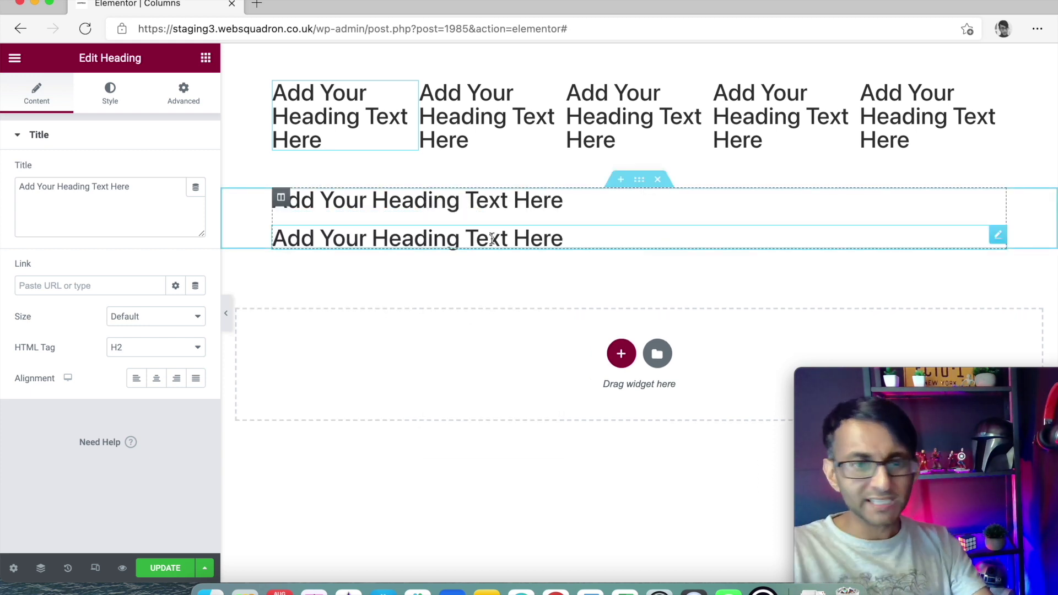
# Step: Try adding another Heading widget below the two headings of the single-column section, and undo it
pyautogui.click(205, 59)
pyautogui.moveTo(165, 205); pyautogui.dragTo(504, 240)
pyautogui.press('super+z')
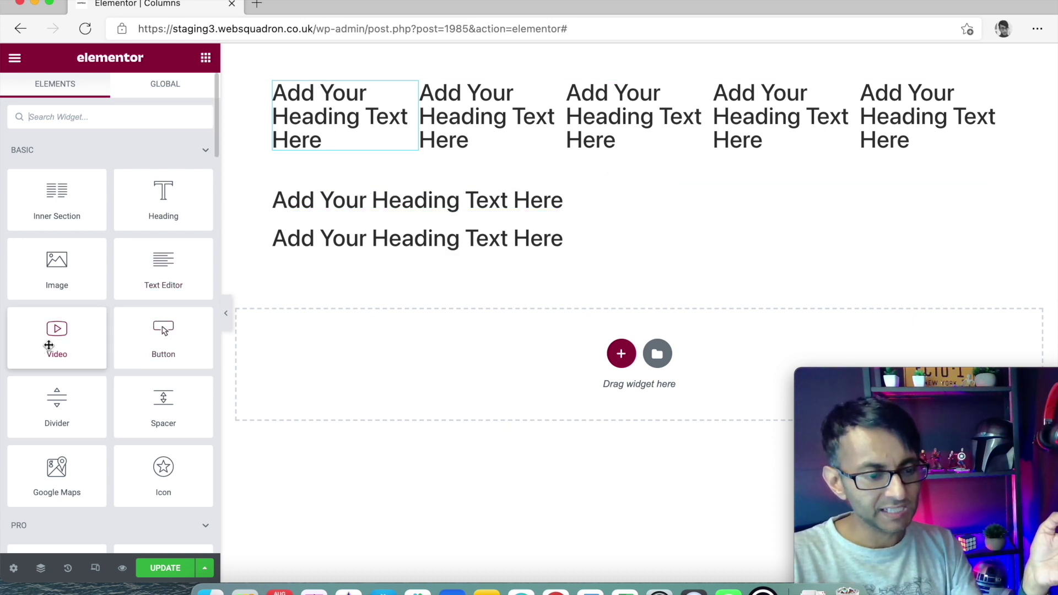
# Step: Try an Icon widget below the two headings of the single-column section, and remove it again
pyautogui.moveTo(181, 476); pyautogui.dragTo(364, 246)
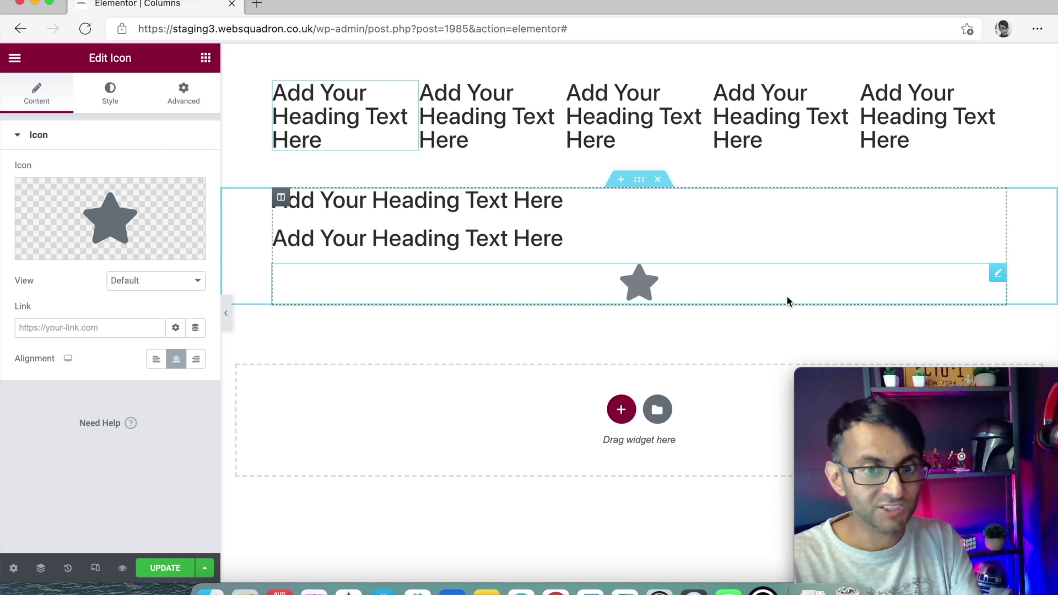
pyautogui.rightClick(995, 284)
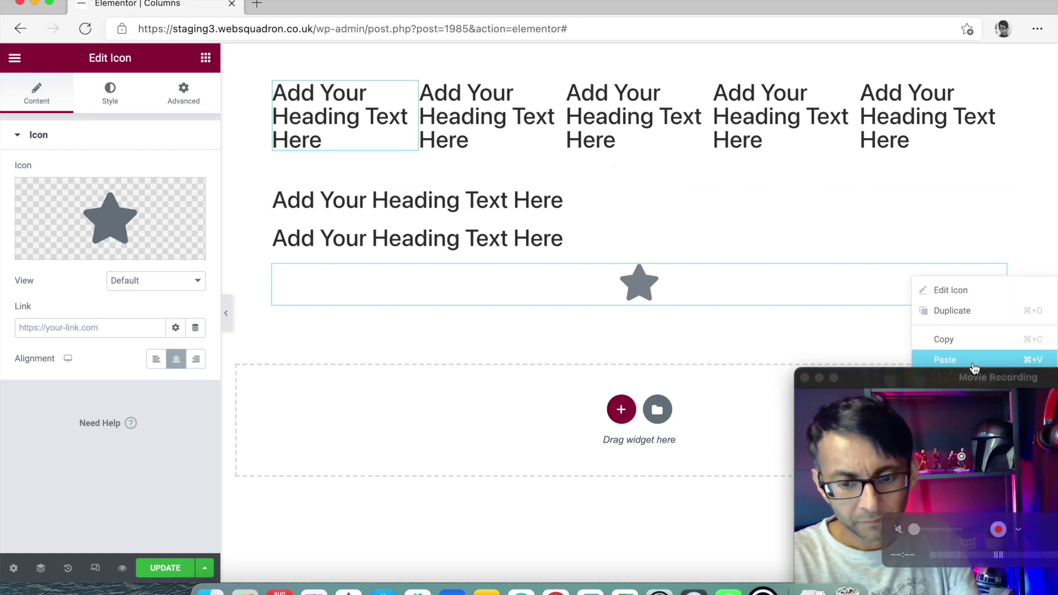
pyautogui.moveTo(989, 462); pyautogui.dragTo(579, 373)
pyautogui.click(957, 486)
pyautogui.moveTo(784, 374); pyautogui.dragTo(1056, 378)
pyautogui.moveTo(891, 383); pyautogui.dragTo(990, 378)
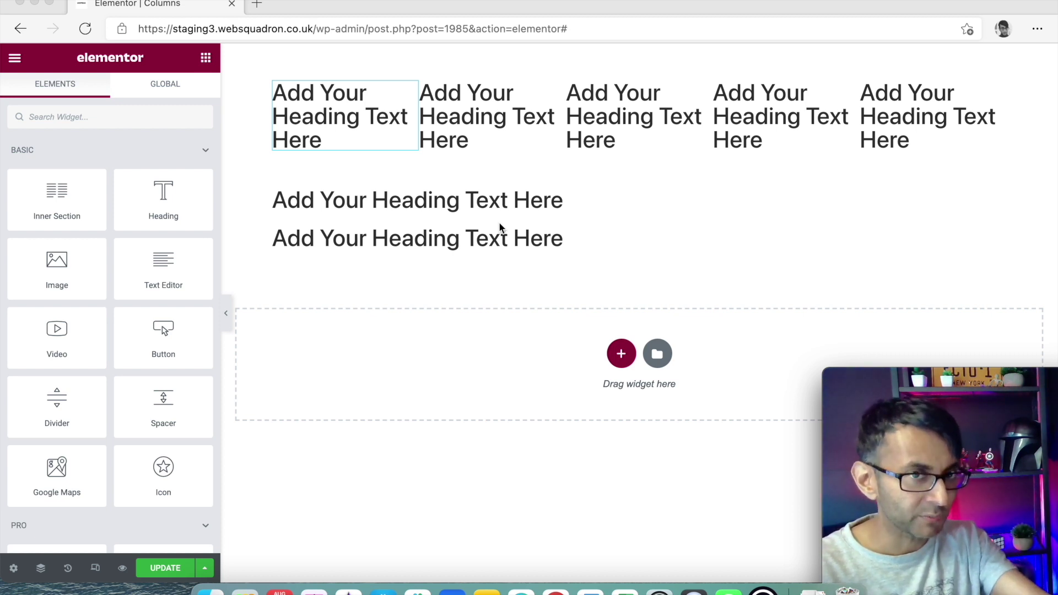
# Step: Set the positioning width of the first heading in the single-column section to Inline (auto)
pyautogui.click(541, 201)
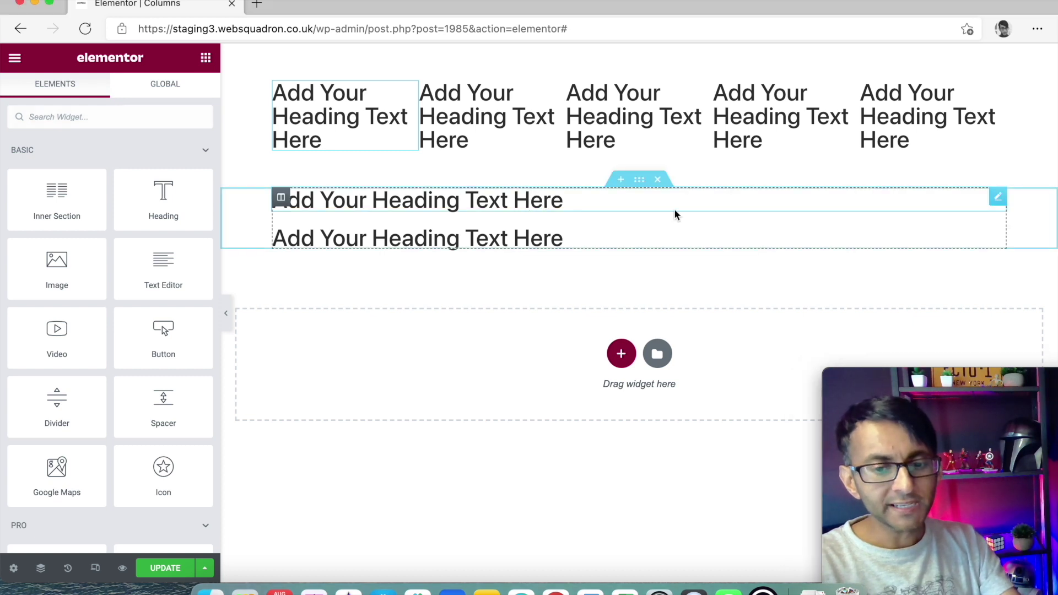
pyautogui.click(999, 198)
pyautogui.click(187, 110)
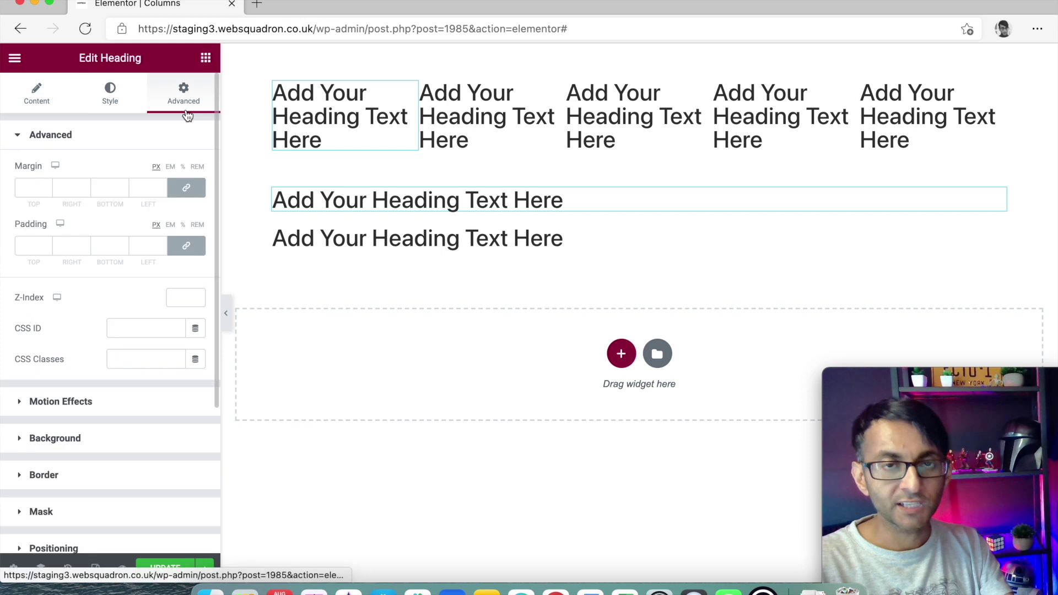
pyautogui.scroll(-2, 139, 442)
pyautogui.click(129, 506)
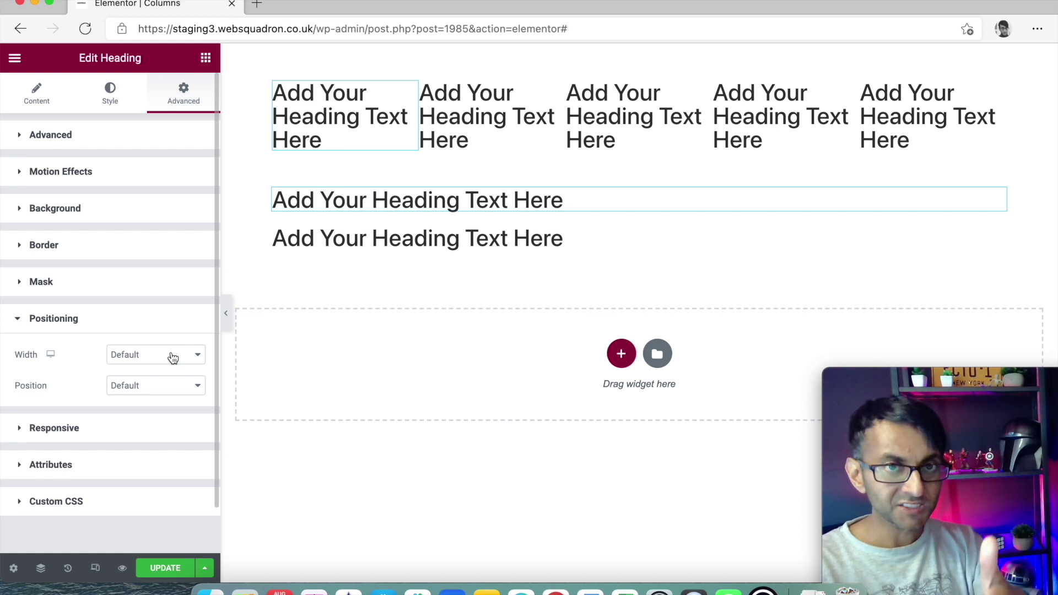
pyautogui.click(173, 358)
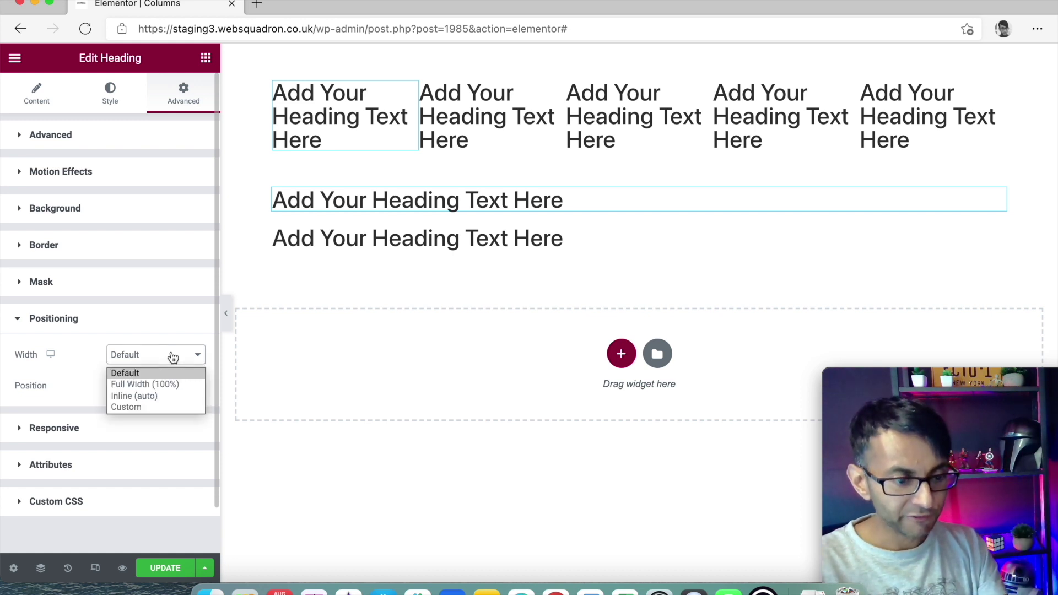
pyautogui.click(176, 384)
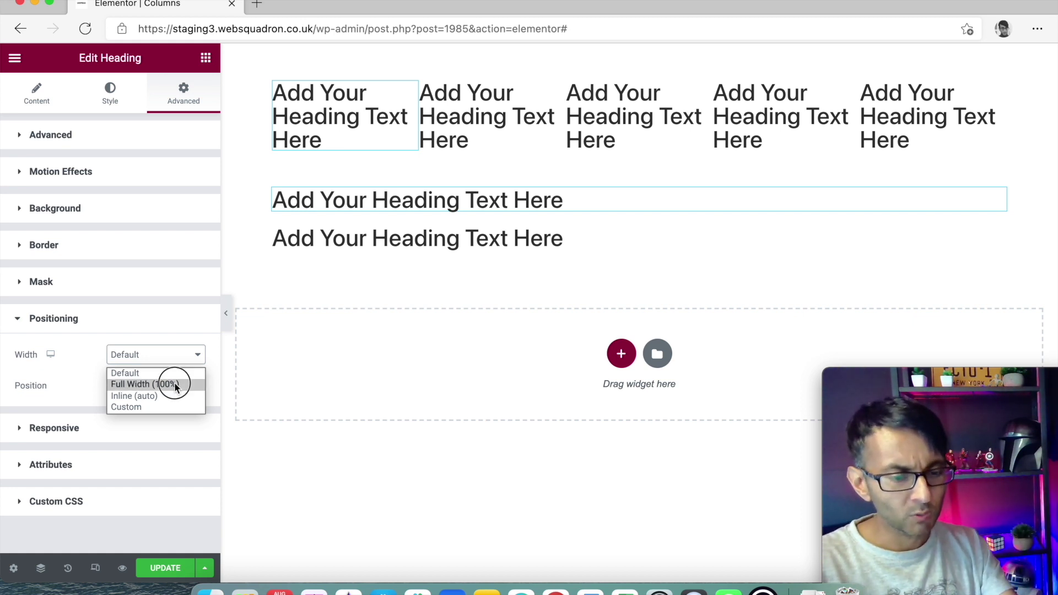
pyautogui.click(181, 356)
pyautogui.click(177, 394)
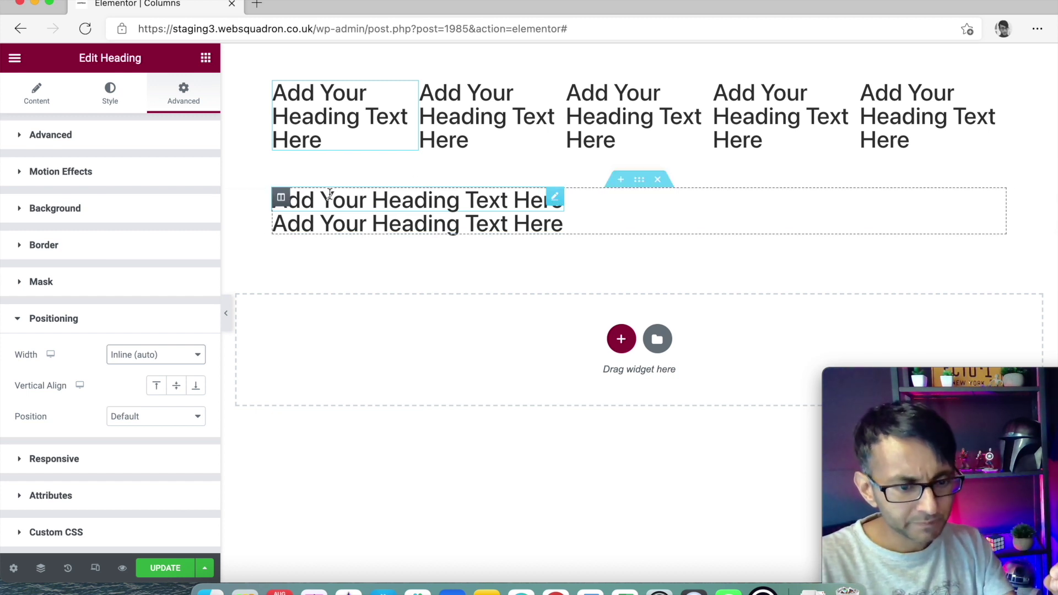
# Step: Unlink the single column's margin and padding values, try a right padding of 15 px, and reset it to 0
pyautogui.click(281, 197)
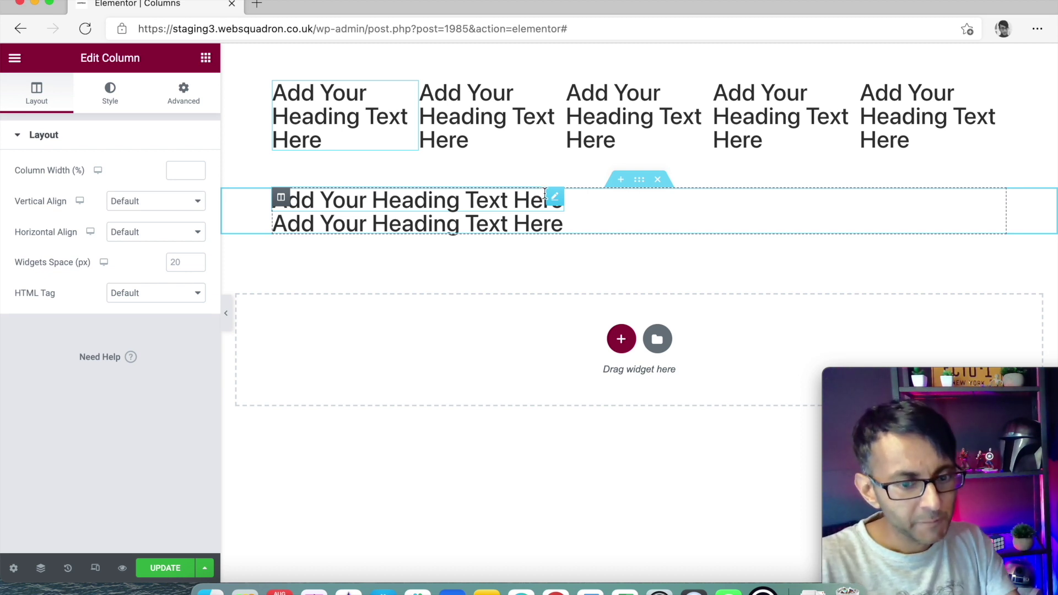
pyautogui.click(185, 99)
pyautogui.click(190, 188)
pyautogui.click(186, 246)
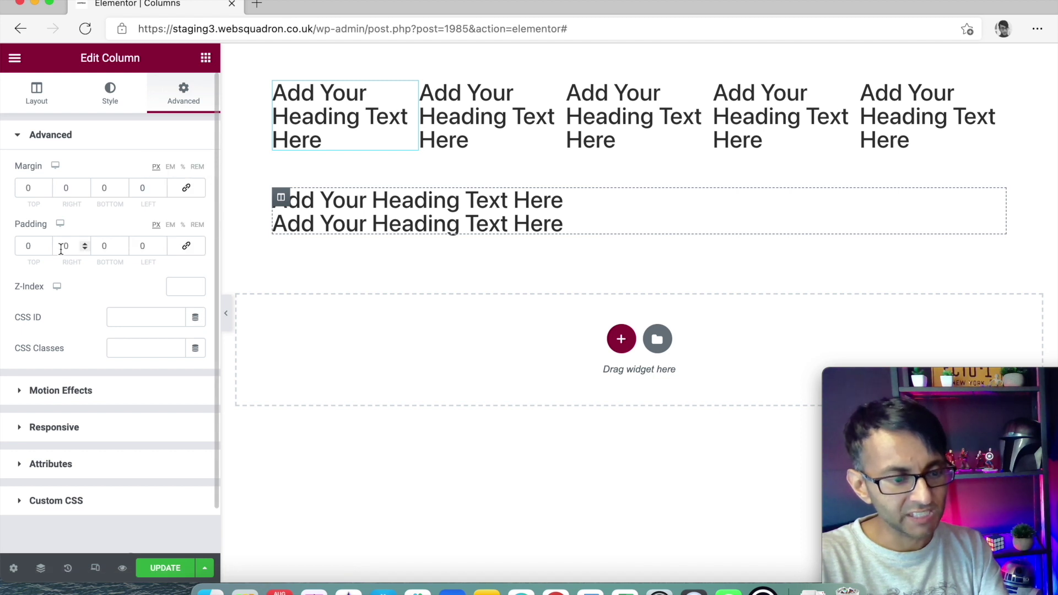
pyautogui.moveTo(71, 247); pyautogui.dragTo(54, 242)
pyautogui.press('Tab')
pyautogui.press('Tab')
pyautogui.write('15')
pyautogui.press('BackSpace')
pyautogui.press('BackSpace')
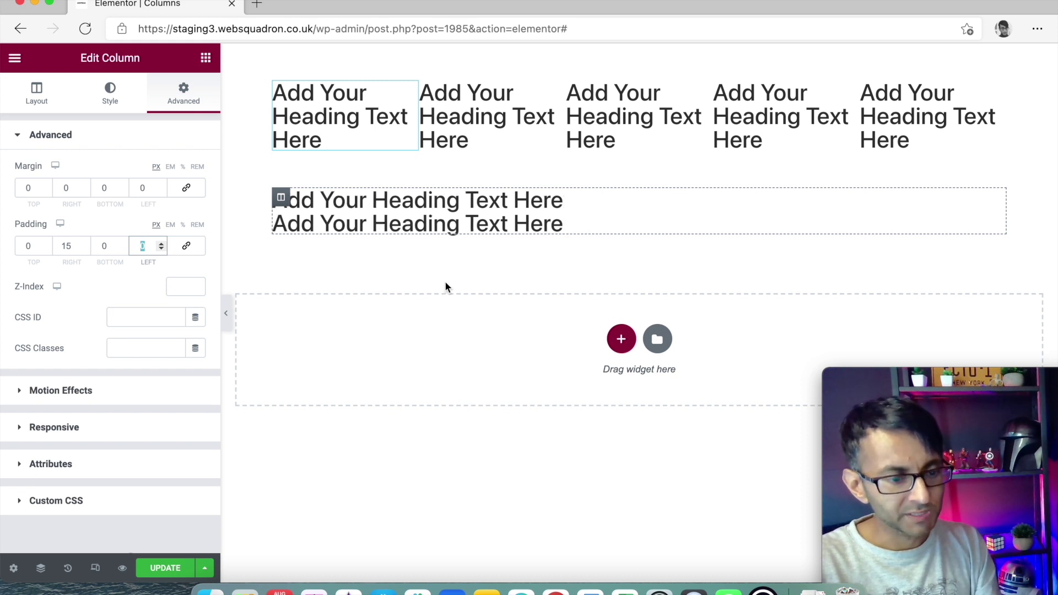
pyautogui.write('0')
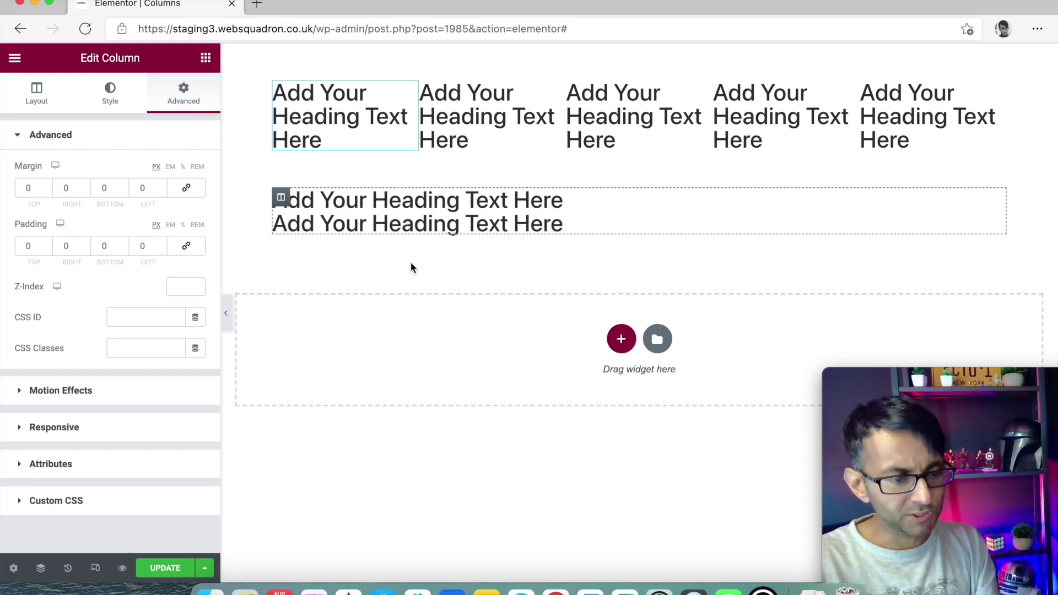
# Step: Unlink the padding of the single-column section's first heading and set its right and left padding to 15 px
pyautogui.click(555, 204)
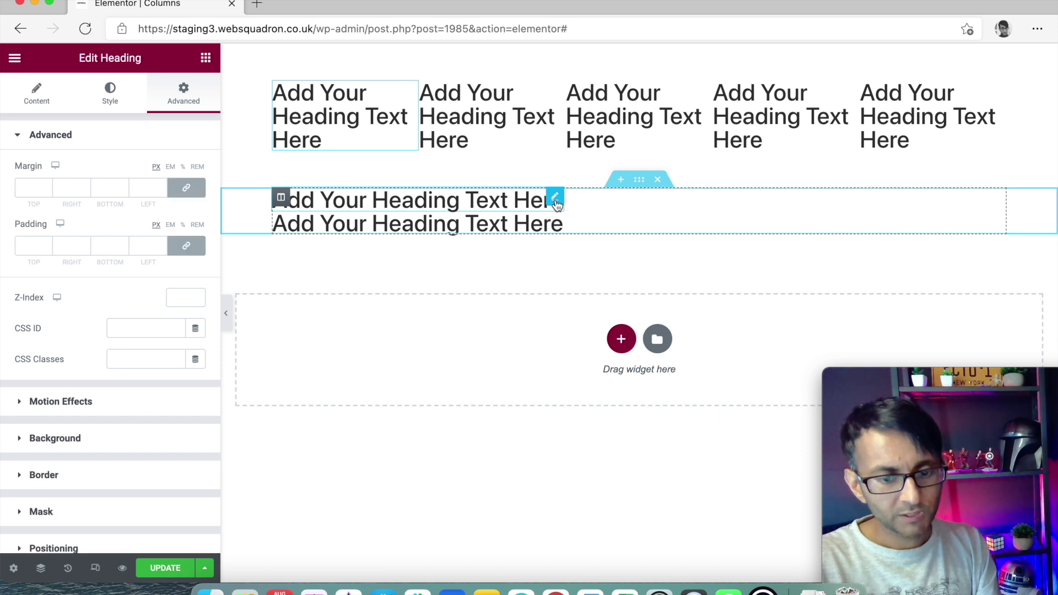
pyautogui.click(186, 246)
pyautogui.click(67, 246)
pyautogui.write('5')
pyautogui.press('Tab')
pyautogui.press('Tab')
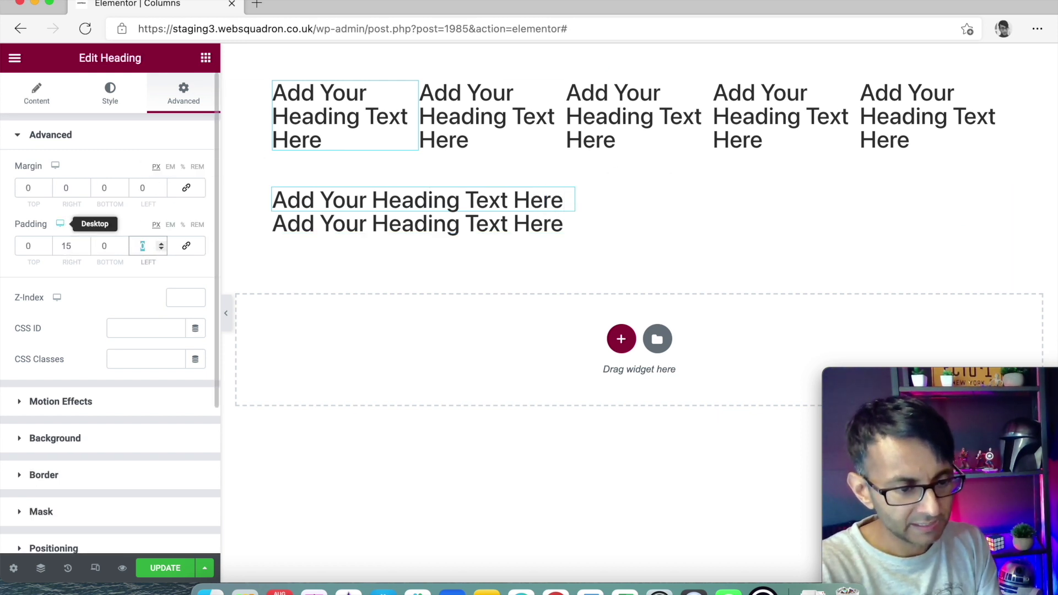
pyautogui.write('15')
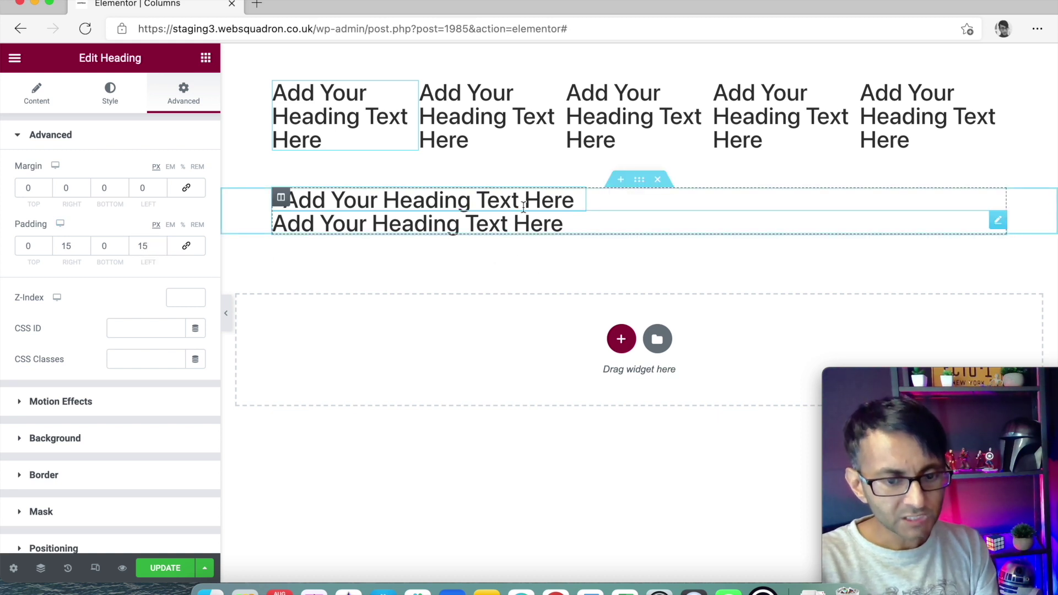
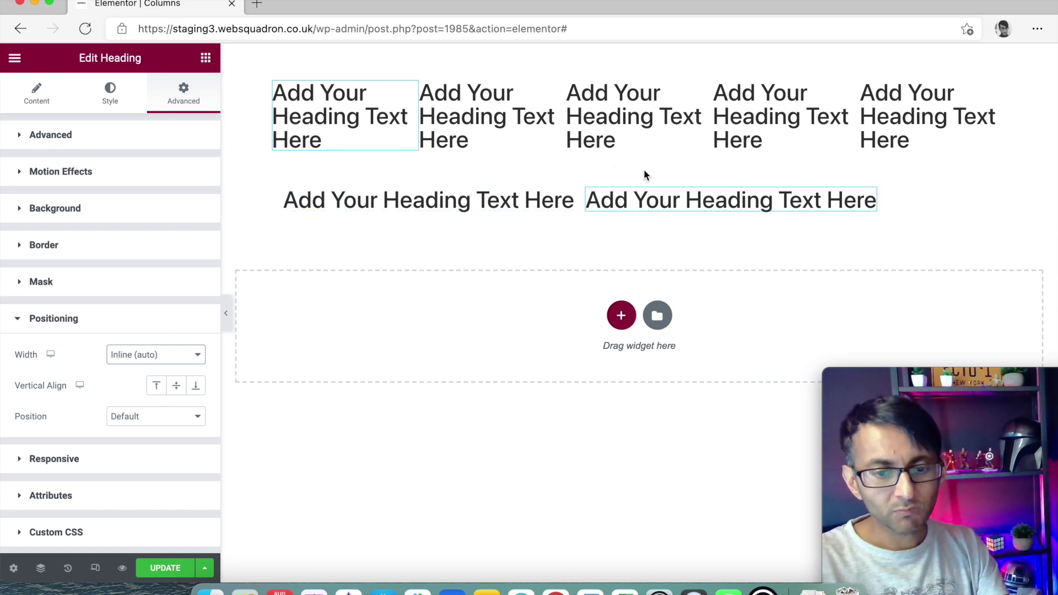
# Step: Try the Start, Center and End options for the Horizontal Align of the single column
pyautogui.click(640, 181)
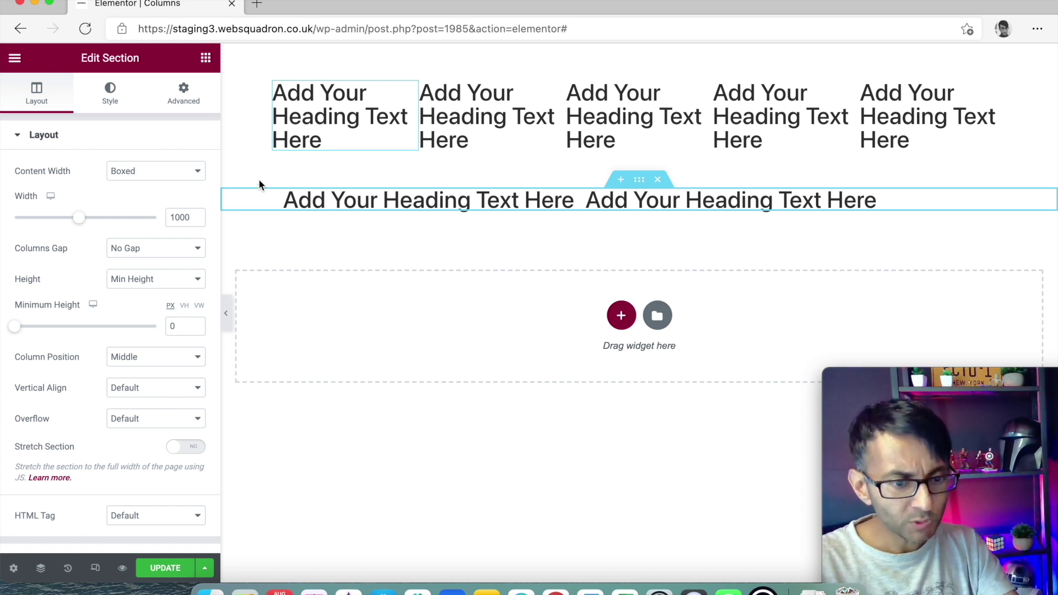
pyautogui.click(281, 198)
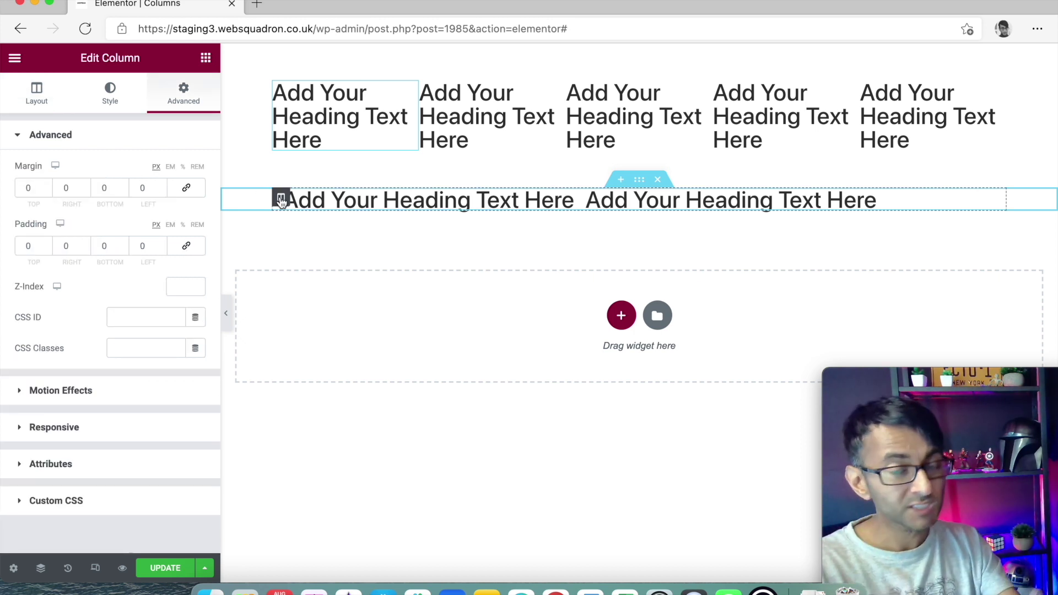
pyautogui.click(45, 100)
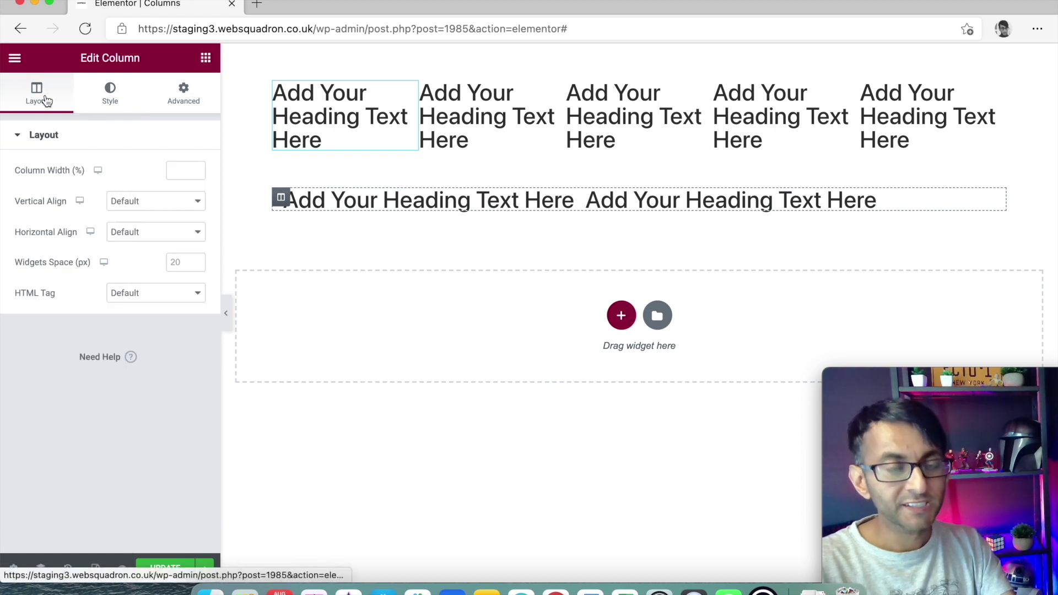
pyautogui.click(154, 206)
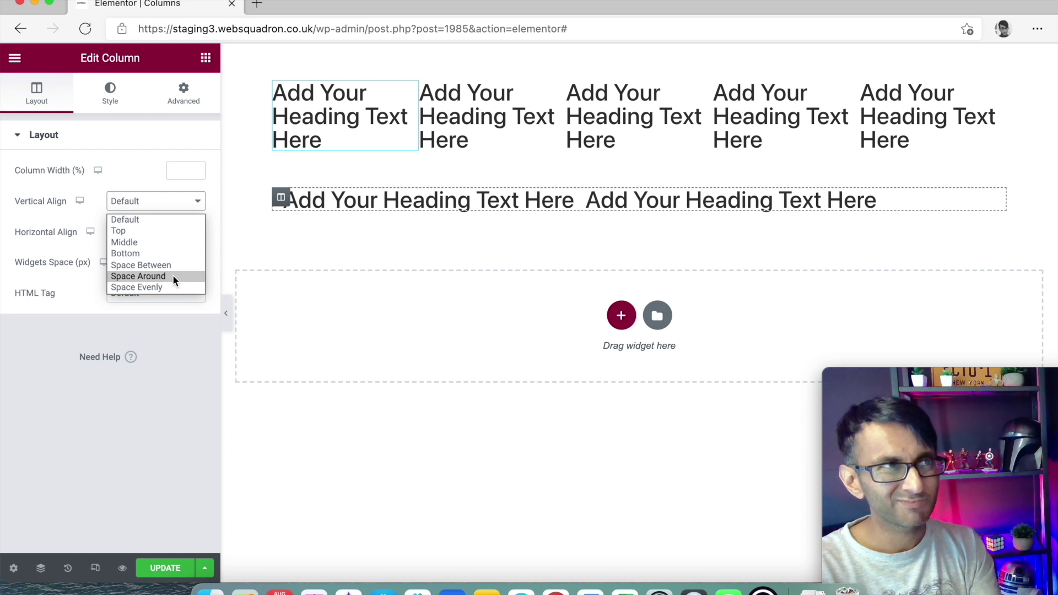
pyautogui.click(105, 242)
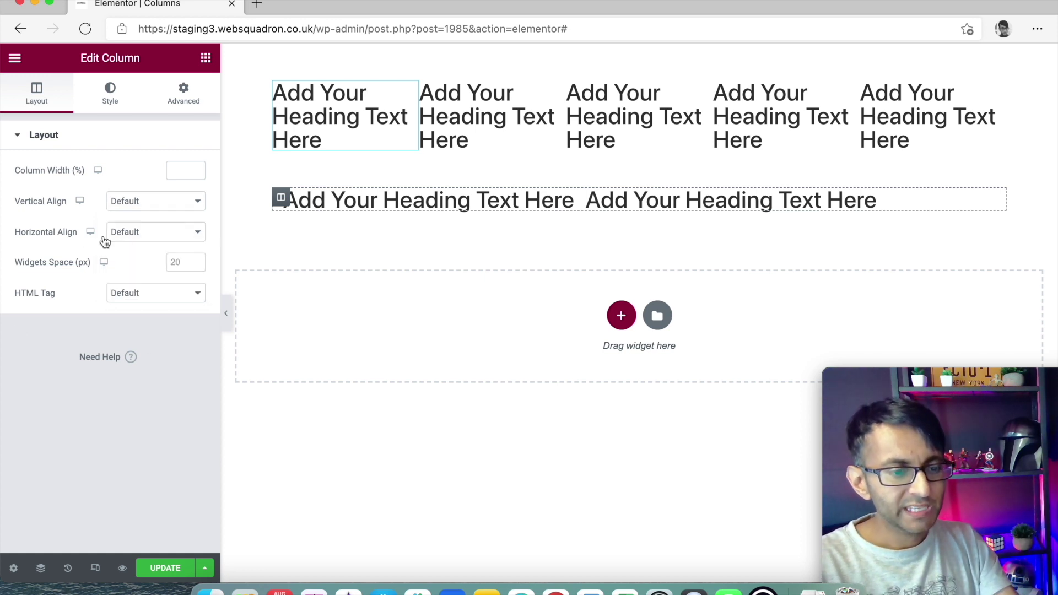
pyautogui.click(146, 236)
pyautogui.click(174, 260)
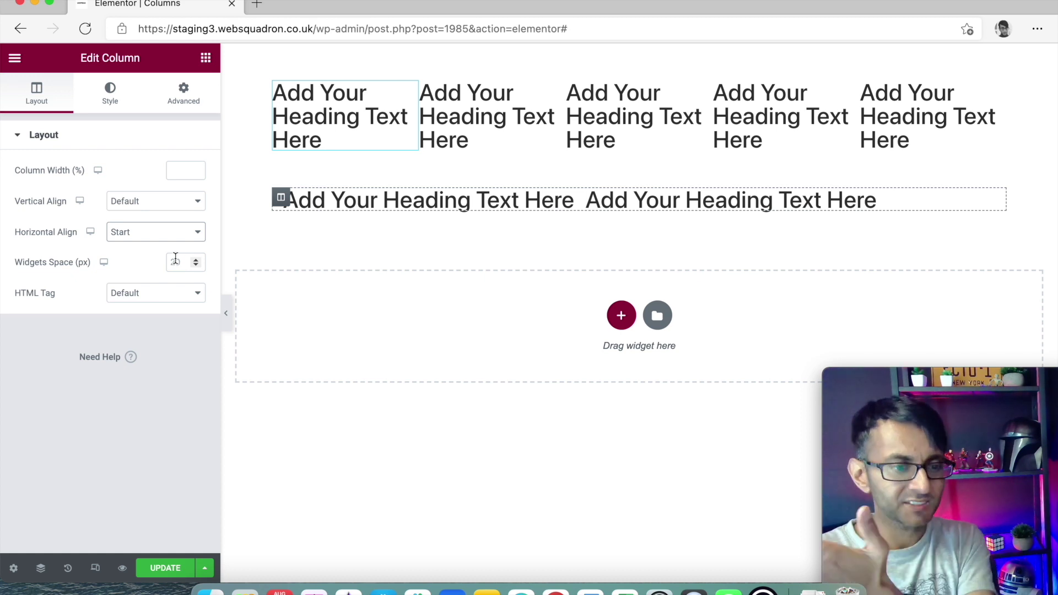
pyautogui.click(170, 241)
pyautogui.click(163, 276)
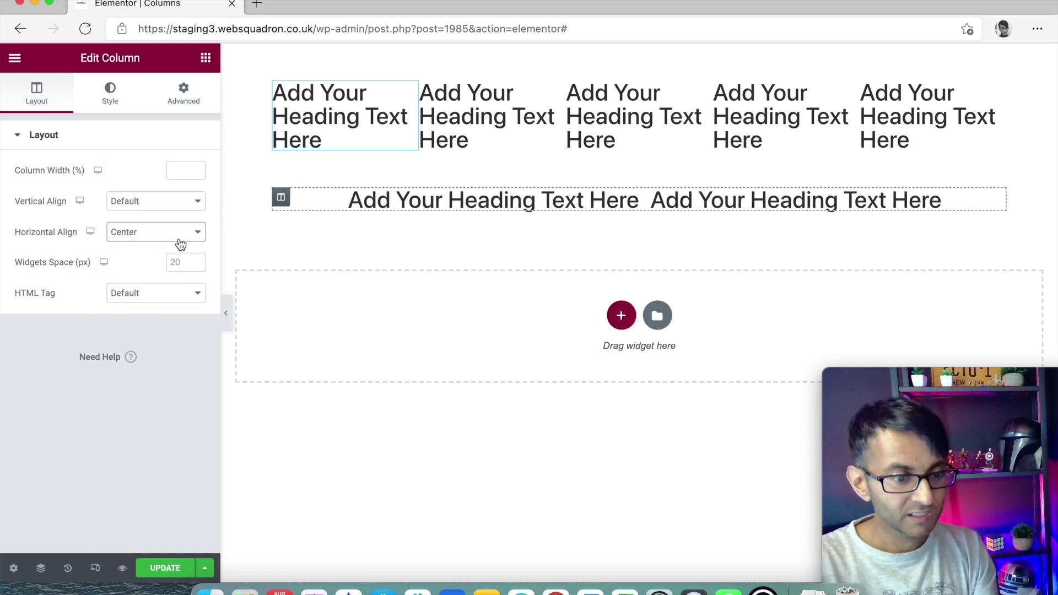
pyautogui.click(176, 236)
pyautogui.click(175, 284)
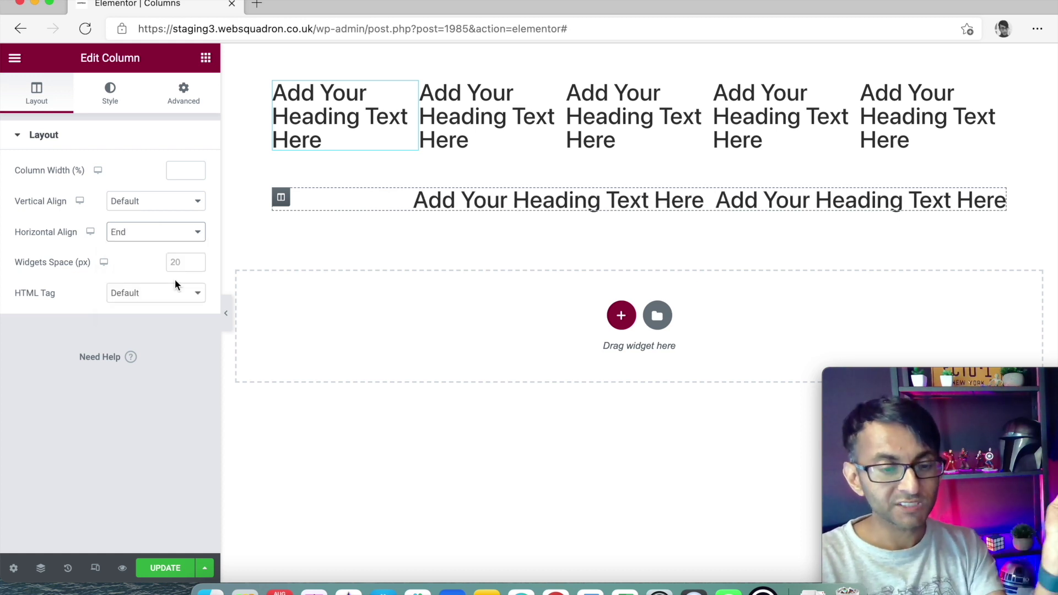
# Step: Try Space Between as the single column's Horizontal Align, and set it to Space Around
pyautogui.click(161, 236)
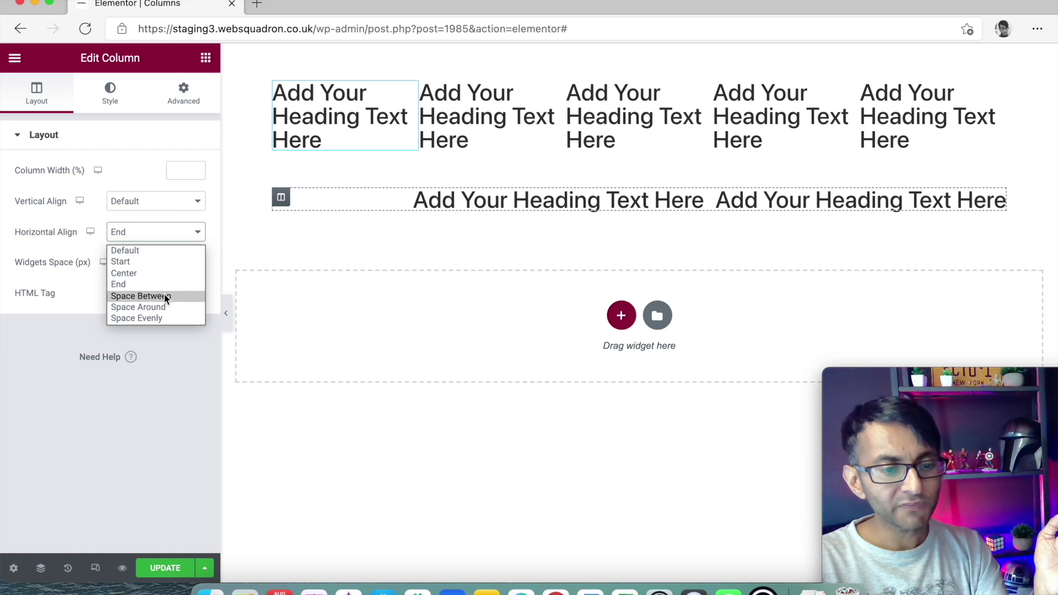
pyautogui.click(164, 297)
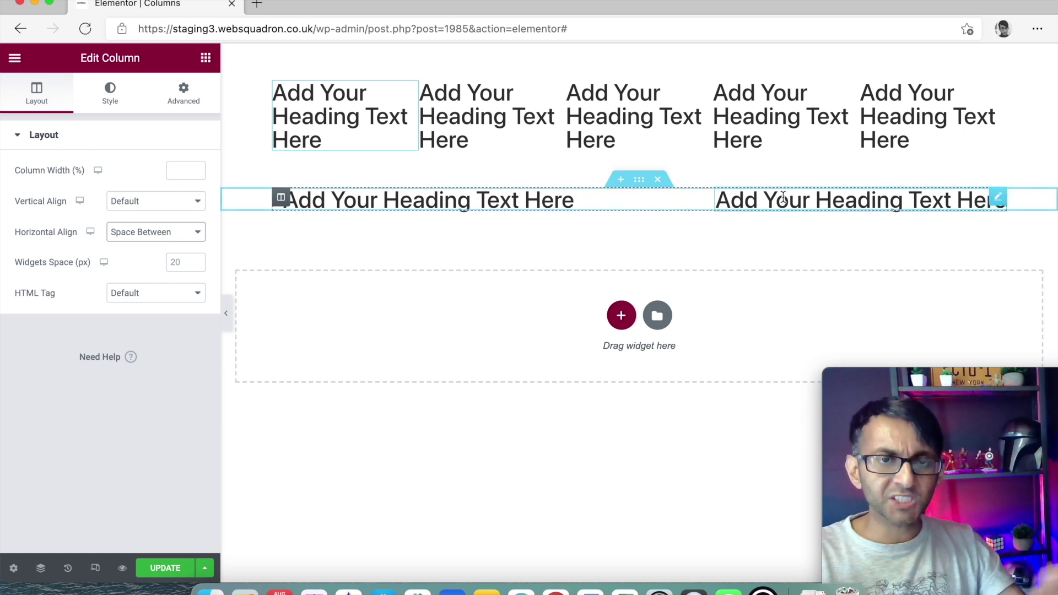
pyautogui.click(175, 236)
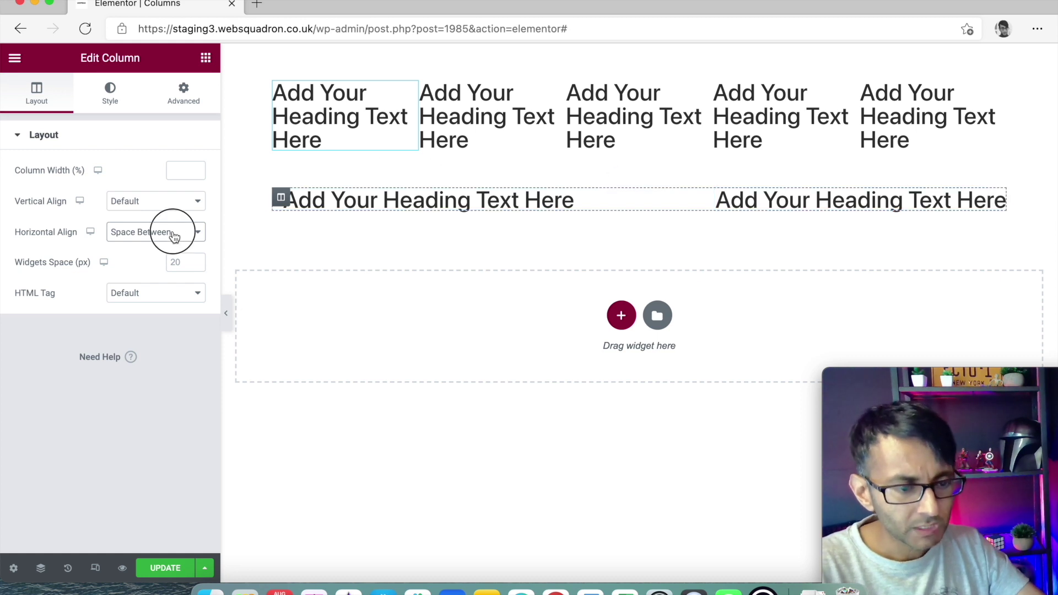
pyautogui.click(175, 308)
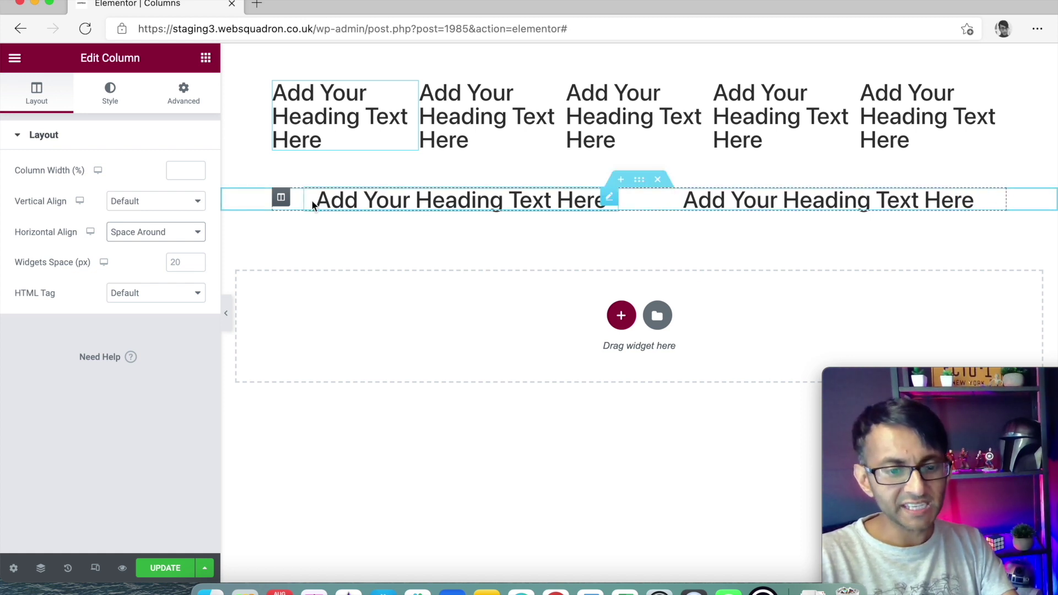
# Step: Reset the right and left padding of the single-column section's first heading to 0
pyautogui.click(610, 197)
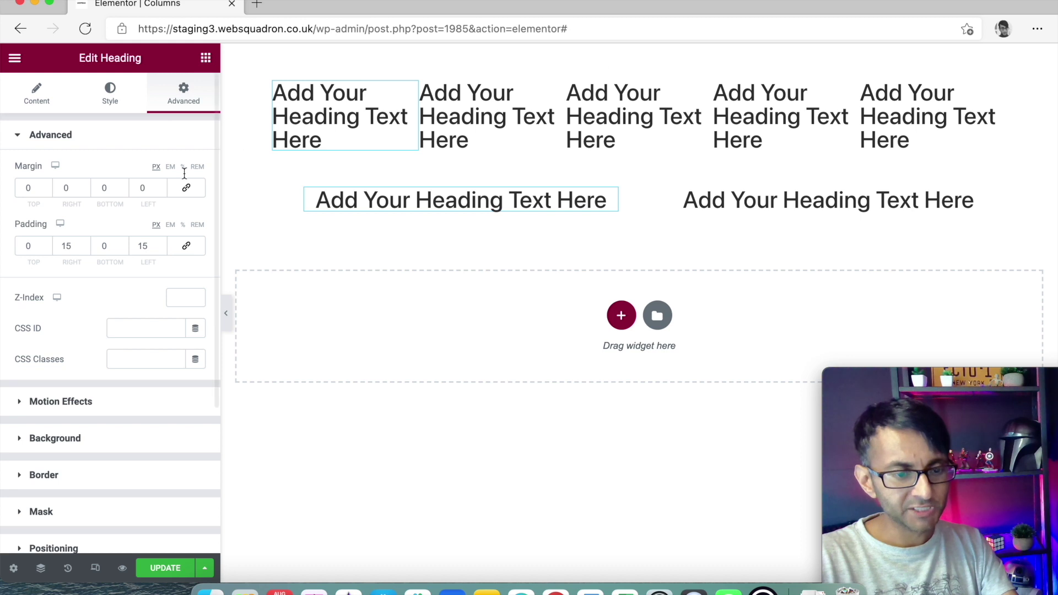
pyautogui.click(46, 247)
pyautogui.press('Tab')
pyautogui.write('0')
pyautogui.press('Tab')
pyautogui.press('Tab')
pyautogui.write('0')
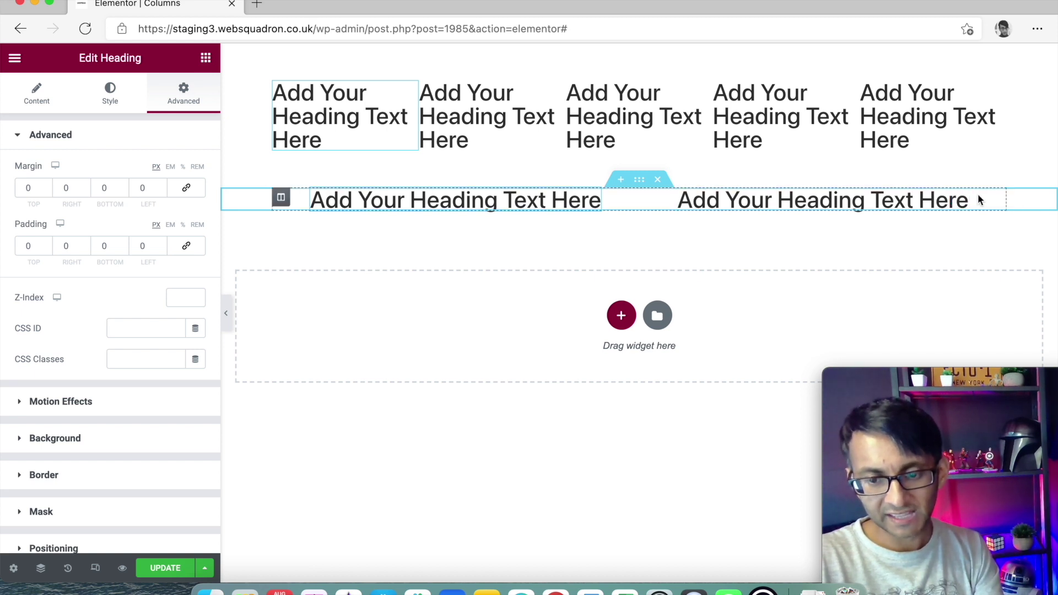
# Step: Compare Space Evenly, Space Around and Space Between as the single column's Horizontal Align, and set it to Space Evenly
pyautogui.click(640, 180)
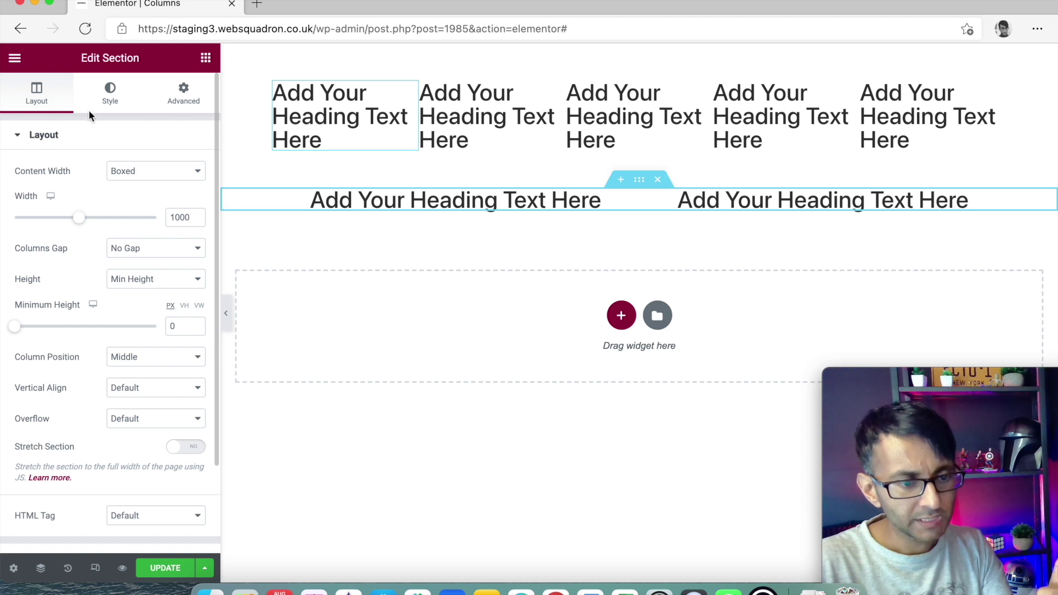
pyautogui.click(281, 198)
pyautogui.click(178, 241)
pyautogui.click(177, 315)
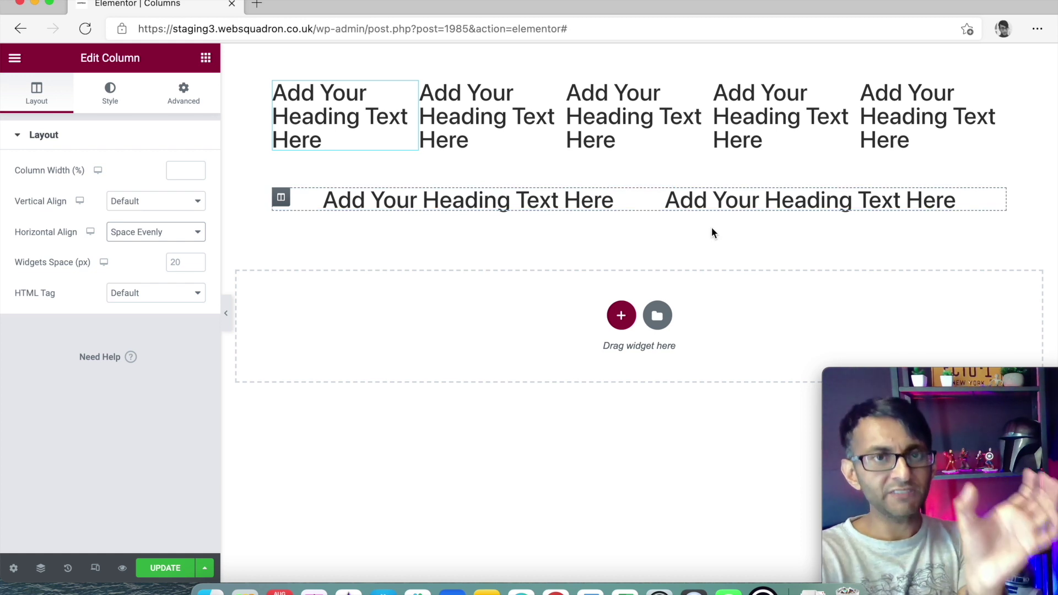
pyautogui.click(151, 235)
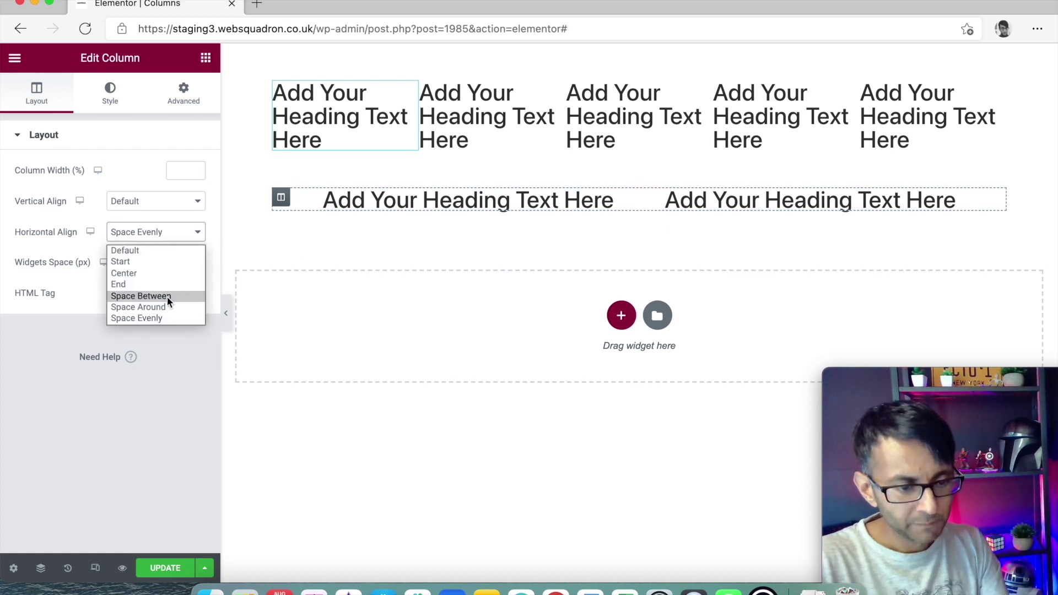
pyautogui.click(169, 307)
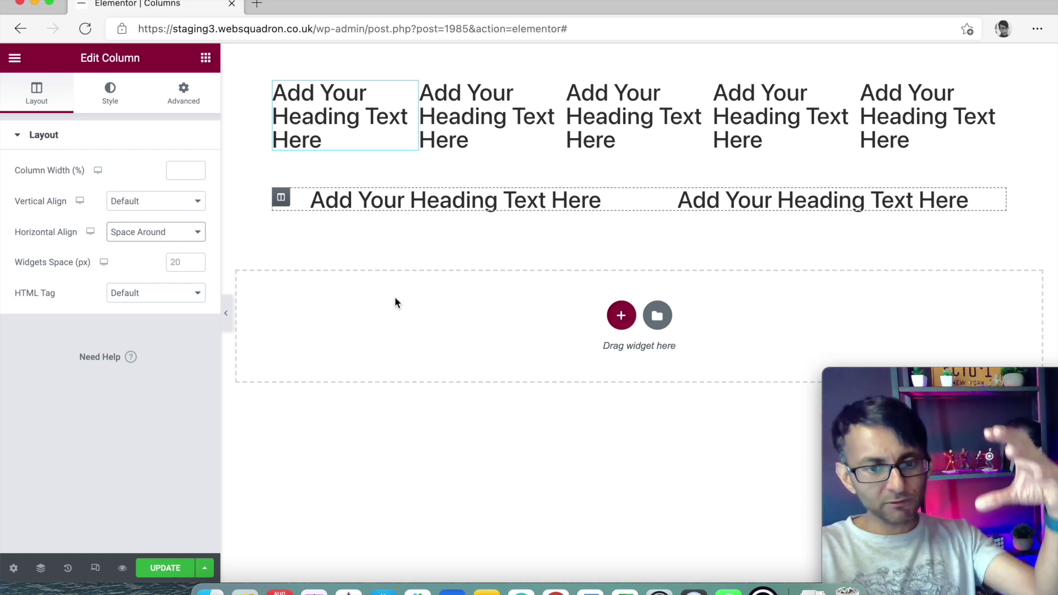
pyautogui.click(151, 236)
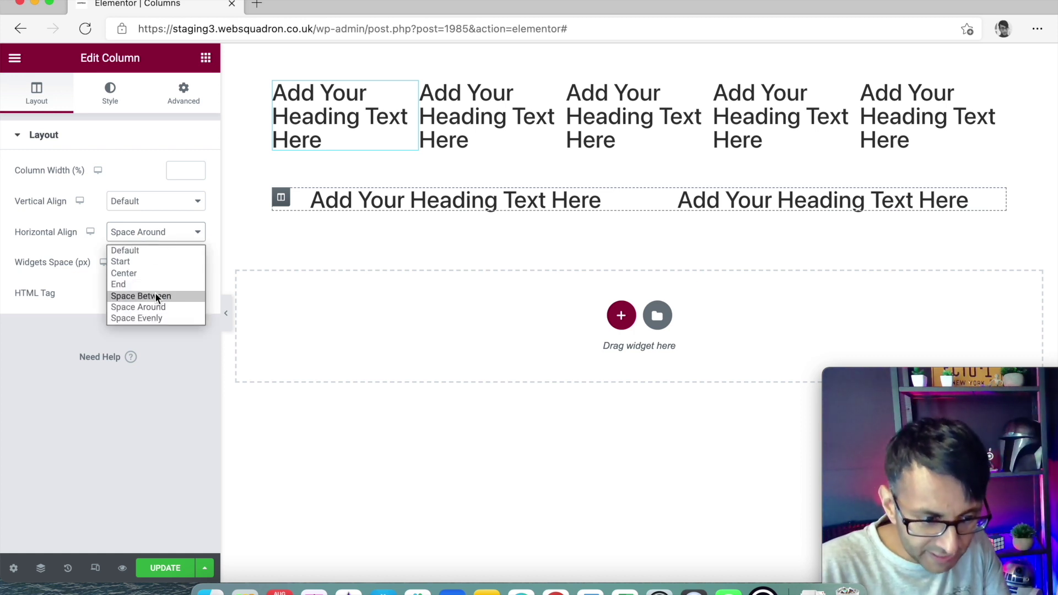
pyautogui.click(155, 295)
pyautogui.click(165, 241)
pyautogui.click(167, 318)
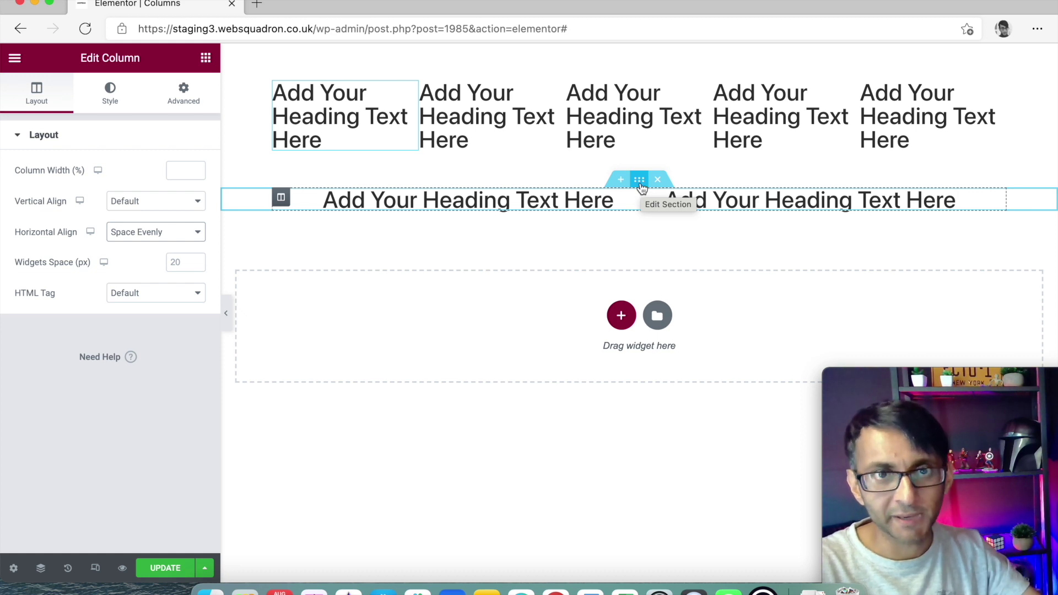
# Step: Duplicate the single-column section and set the copy's top and bottom margin to 100 px
pyautogui.rightClick(641, 187)
pyautogui.click(652, 216)
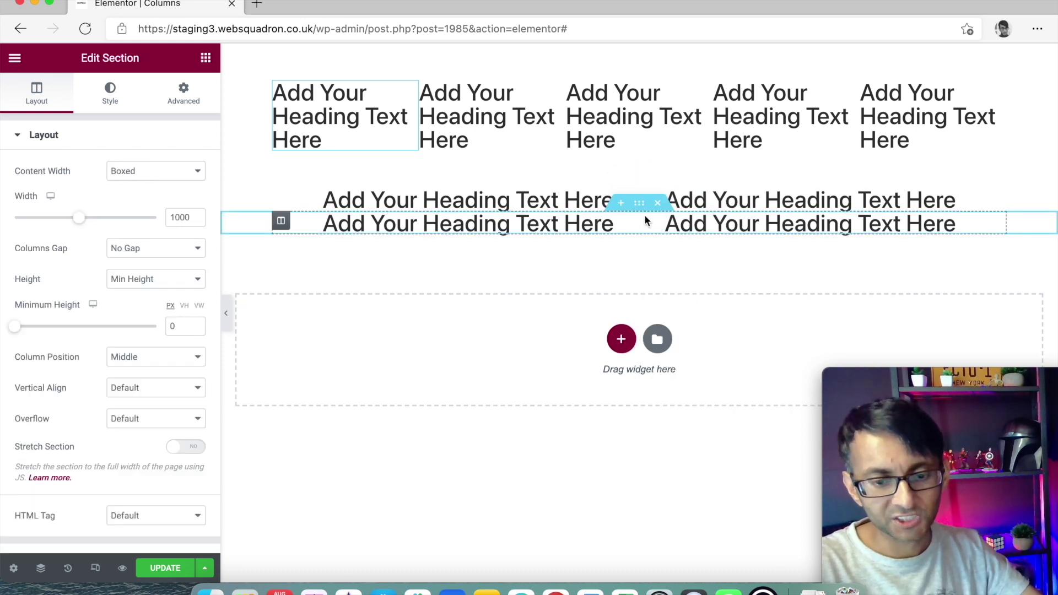
pyautogui.click(179, 96)
pyautogui.click(40, 188)
pyautogui.write('100')
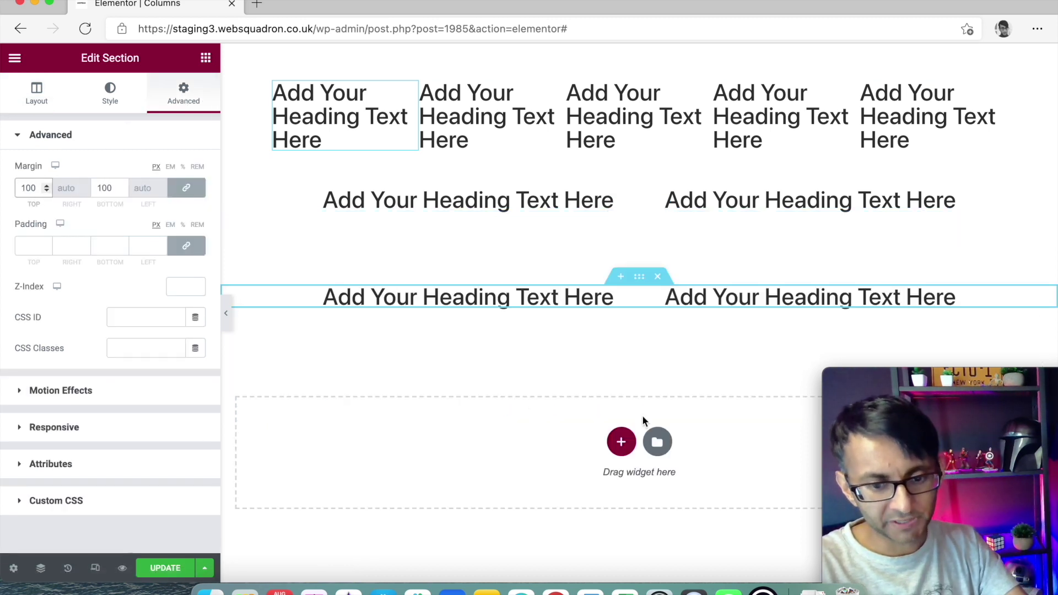
# Step: Delete both headings from the duplicated section
pyautogui.rightClick(677, 302)
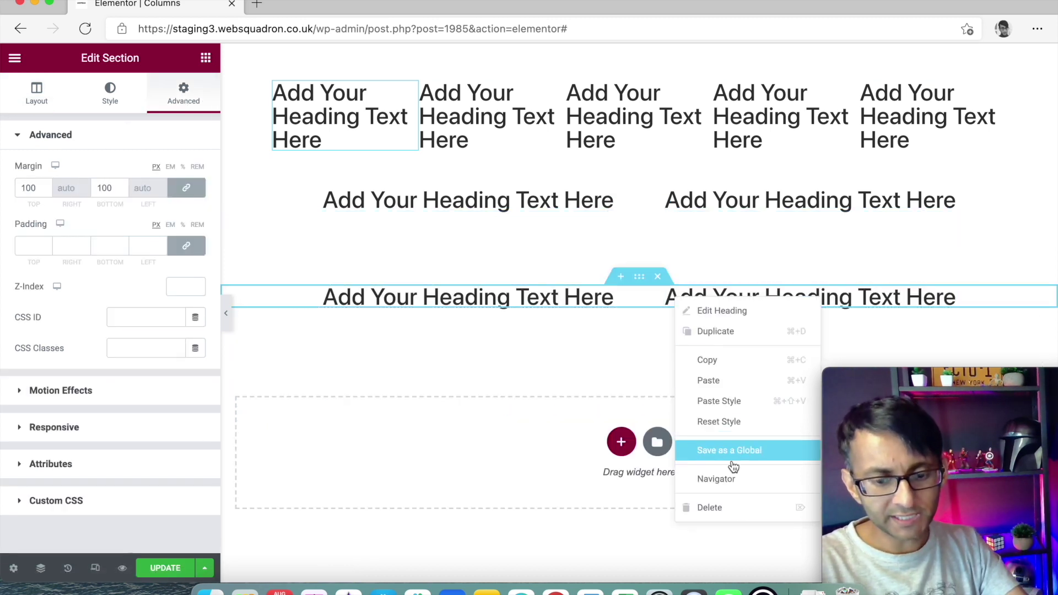
pyautogui.click(741, 508)
pyautogui.rightClick(629, 301)
pyautogui.click(692, 507)
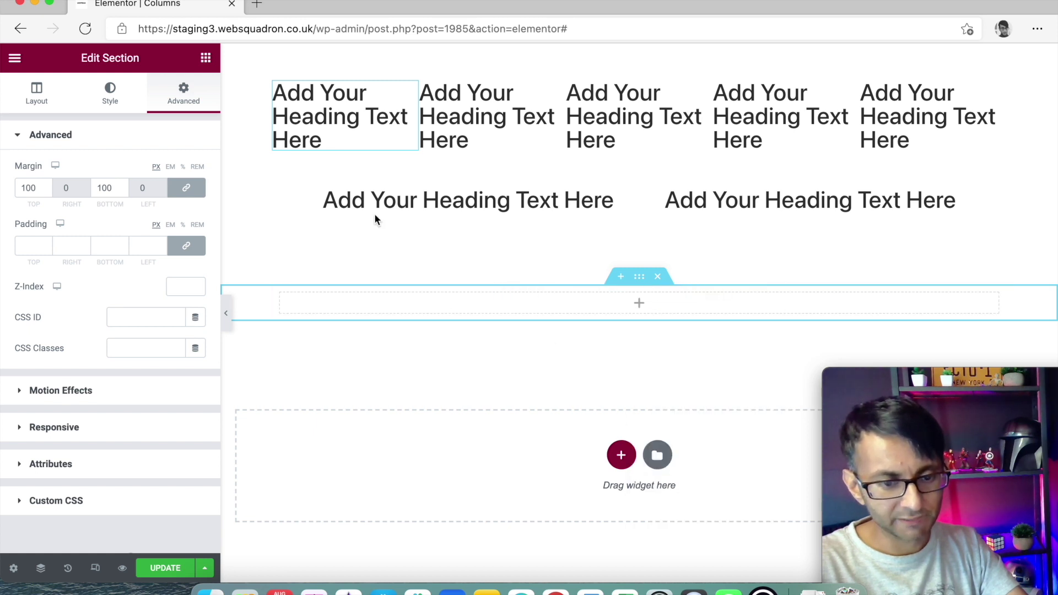
# Step: Copy the first heading of the page's top row and paste it into the empty column of the duplicated section
pyautogui.rightClick(355, 115)
pyautogui.click(408, 179)
pyautogui.rightClick(451, 304)
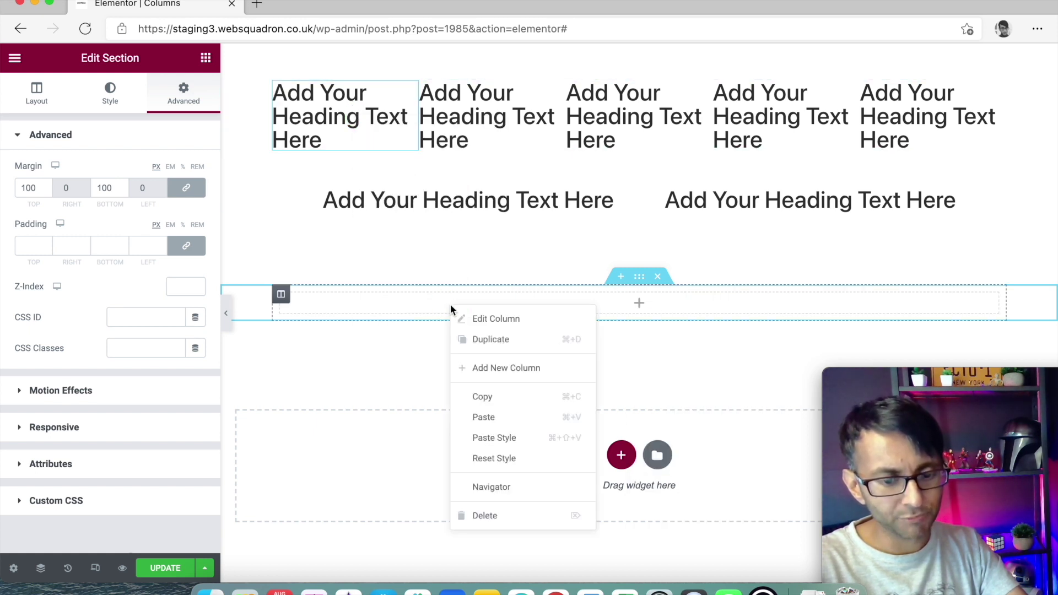
pyautogui.click(515, 418)
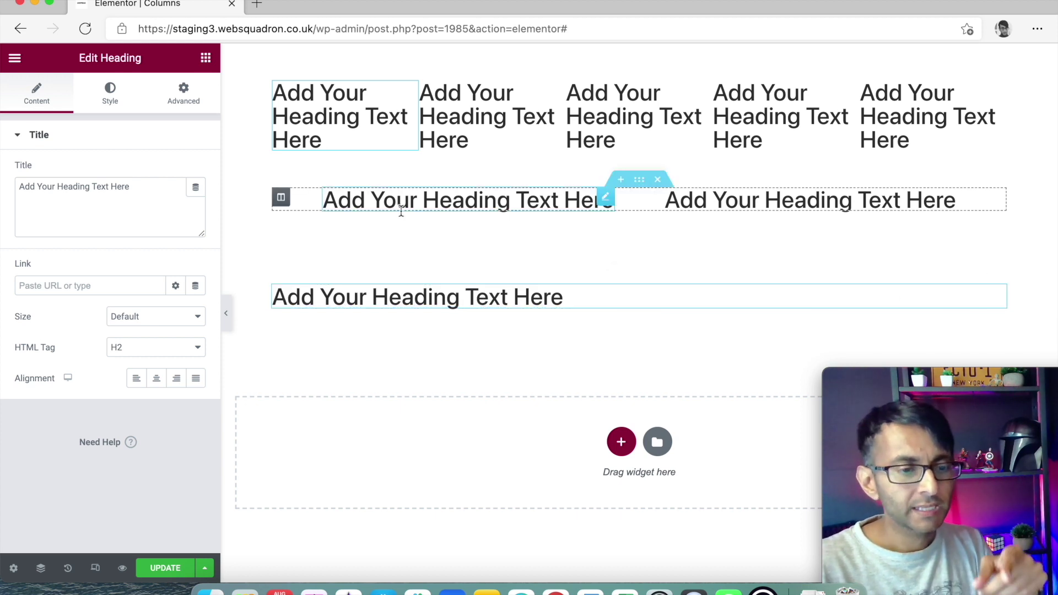
# Step: Set the pasted heading's positioning width to Custom and try a custom width of 98 px
pyautogui.click(184, 93)
pyautogui.scroll(-1, 133, 469)
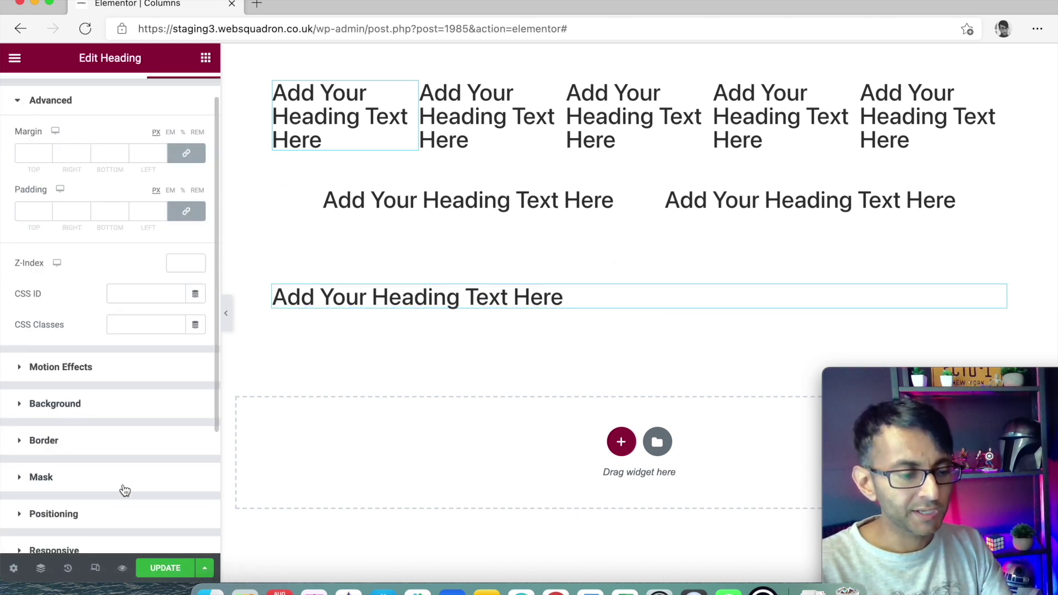
pyautogui.click(113, 511)
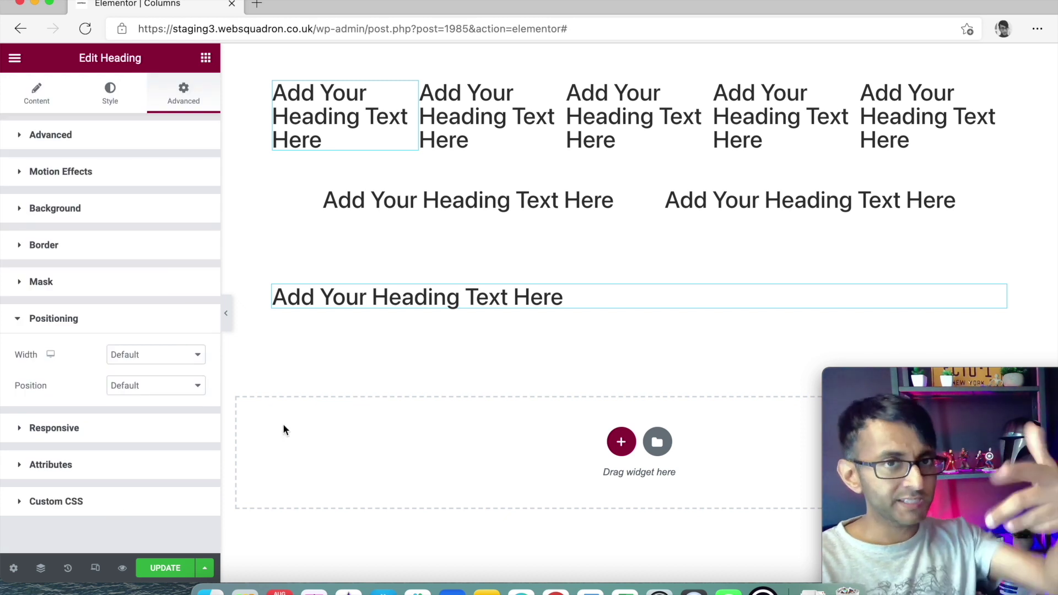
pyautogui.click(146, 364)
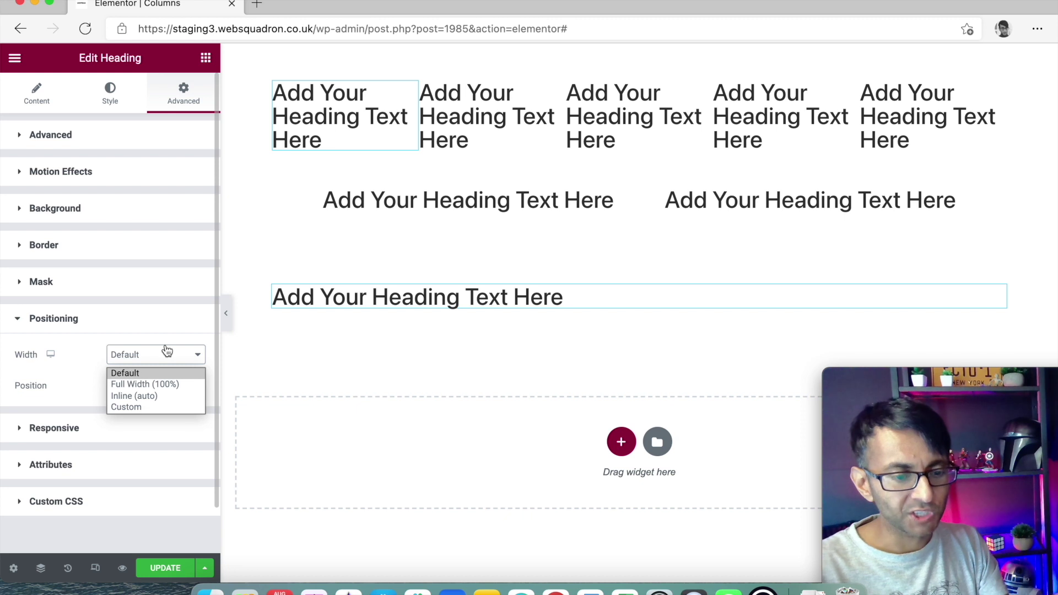
pyautogui.click(165, 406)
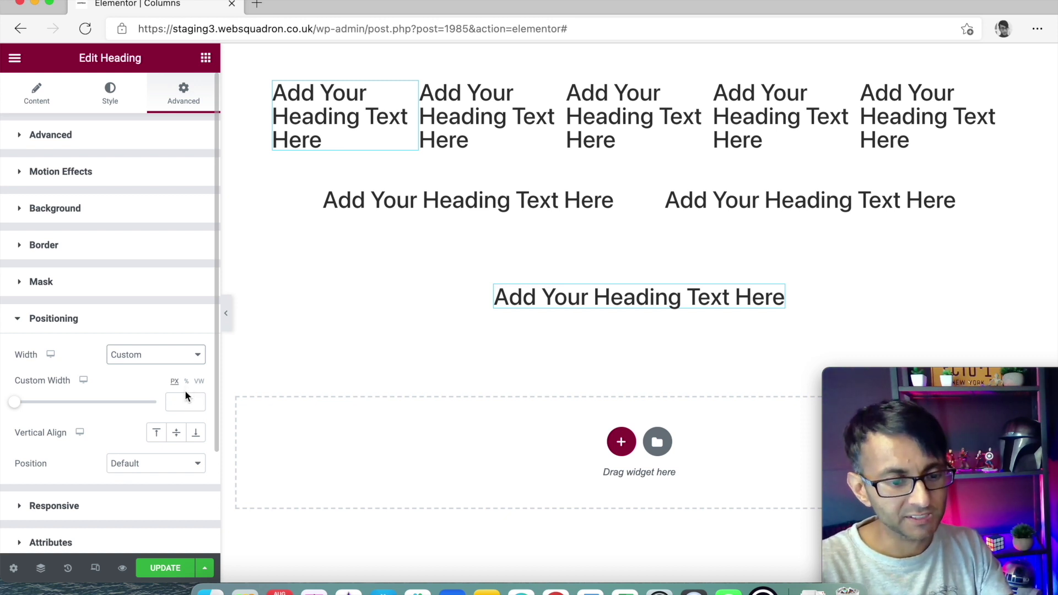
pyautogui.moveTo(19, 407)
pyautogui.mouseDown()
pyautogui.moveTo(45, 407)
pyautogui.moveTo(33, 407)
pyautogui.mouseUp()
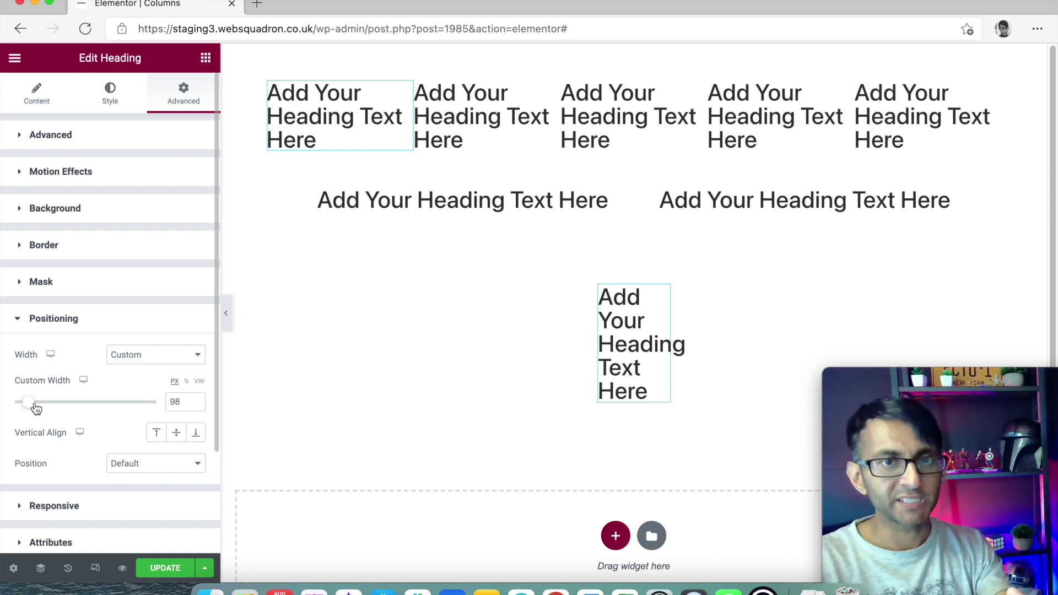
# Step: Switch the heading's custom width unit to percent, try 100%, and set the width to 20%
pyautogui.click(186, 381)
pyautogui.doubleClick(183, 398)
pyautogui.write('100')
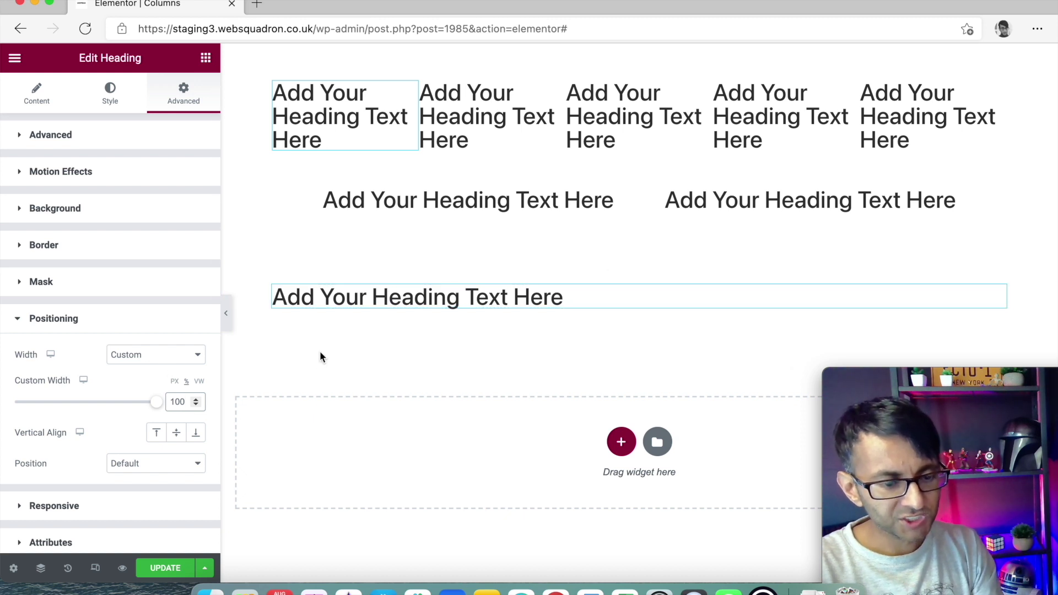
pyautogui.moveTo(157, 402); pyautogui.dragTo(126, 402)
pyautogui.click(176, 403)
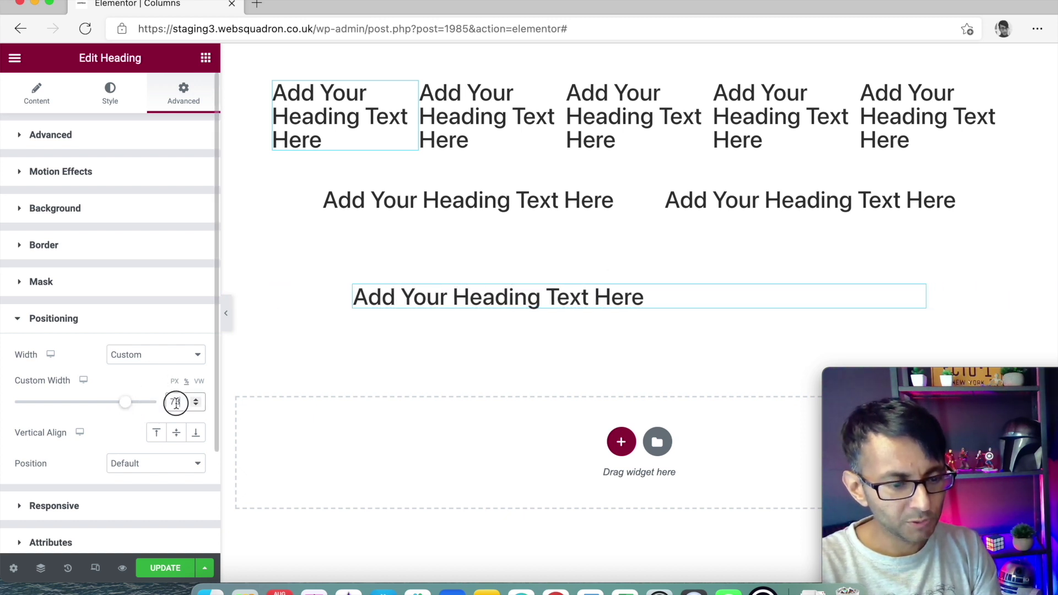
pyautogui.press('BackSpace')
pyautogui.press('BackSpace')
pyautogui.write('20')
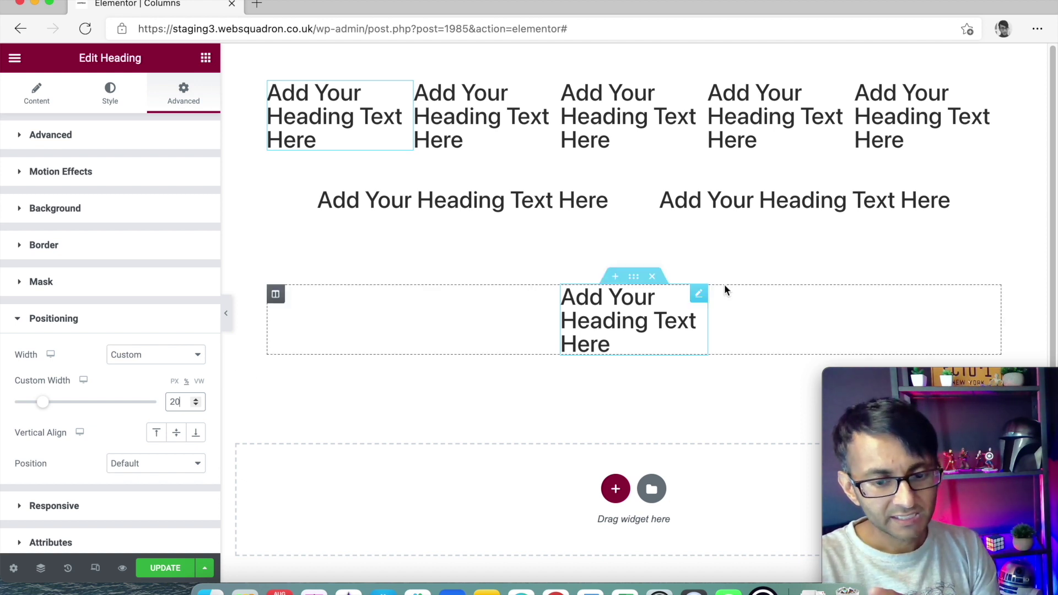
# Step: Duplicate the 20% wide heading four times to make a row of five headings in the single column
pyautogui.rightClick(626, 301)
pyautogui.click(682, 335)
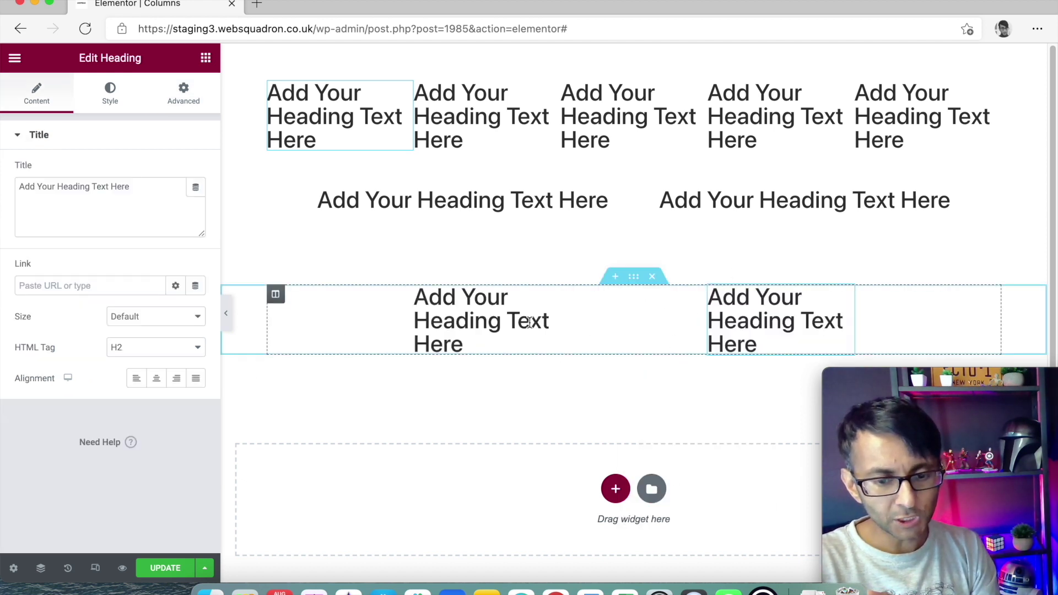
pyautogui.rightClick(474, 326)
pyautogui.click(495, 361)
pyautogui.rightClick(395, 325)
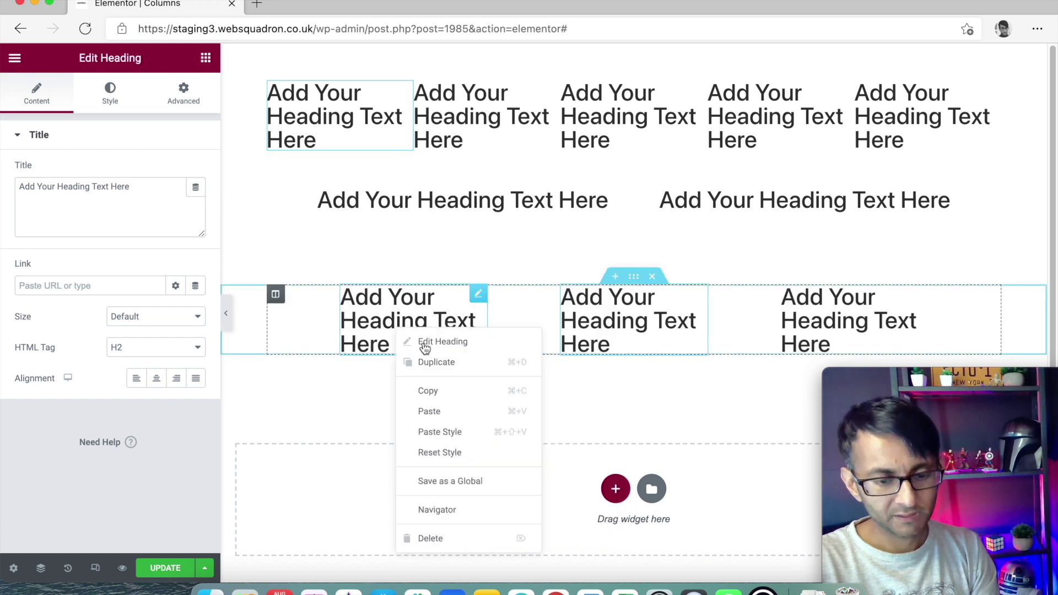
pyautogui.click(456, 365)
pyautogui.rightClick(365, 328)
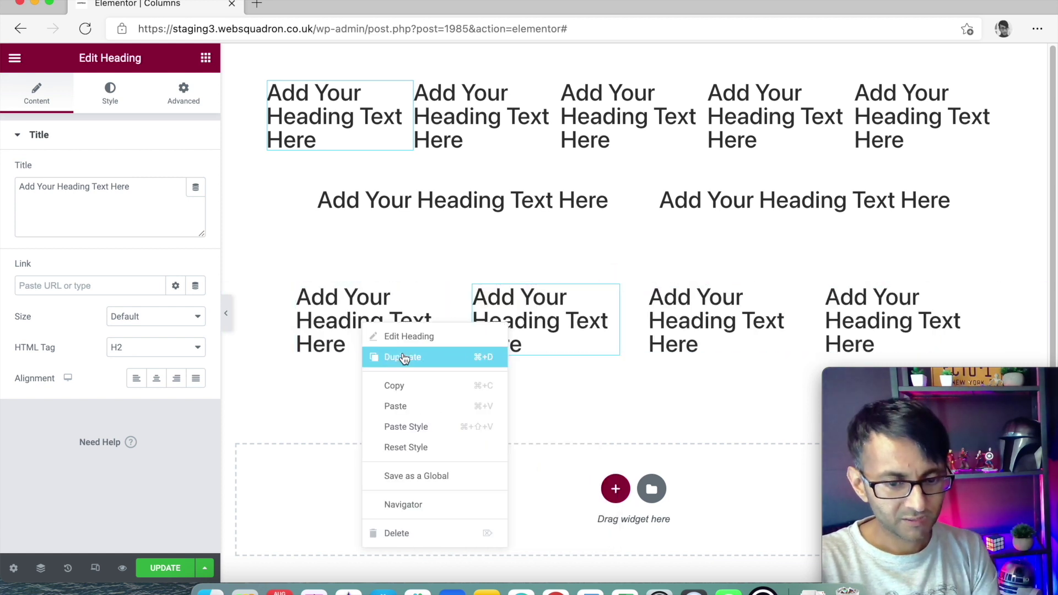
pyautogui.click(399, 359)
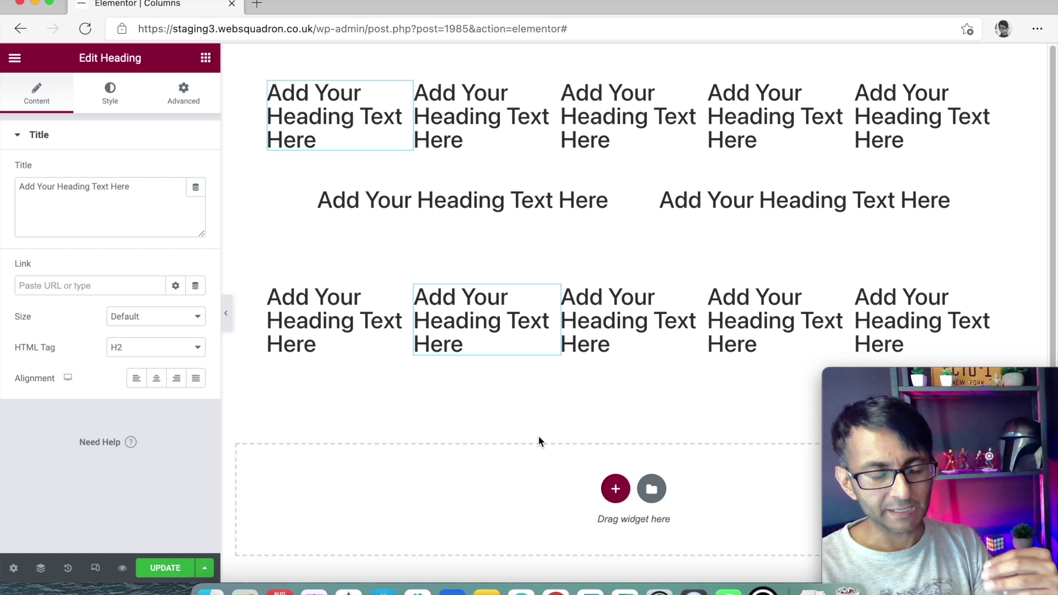
# Step: Open the Positioning settings of the second heading in the new five-heading row
pyautogui.click(486, 321)
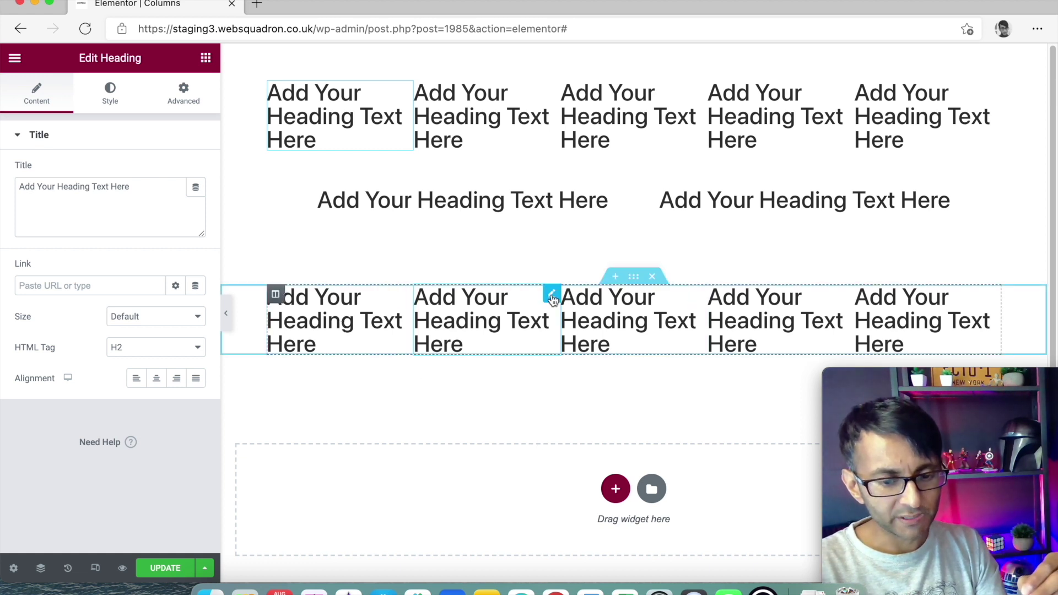
pyautogui.click(184, 93)
pyautogui.scroll(-4, 116, 481)
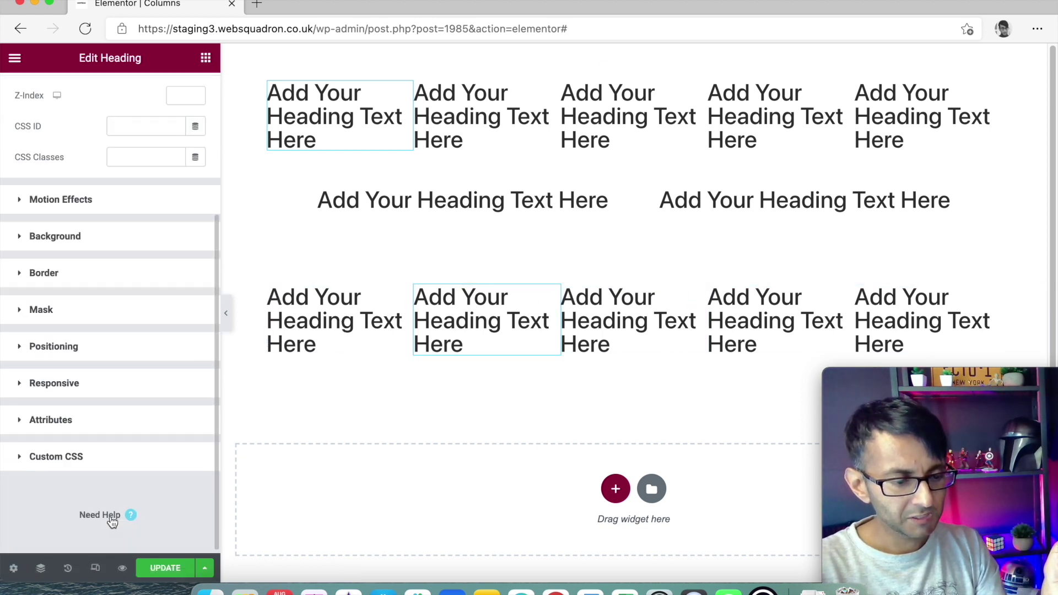
pyautogui.click(134, 347)
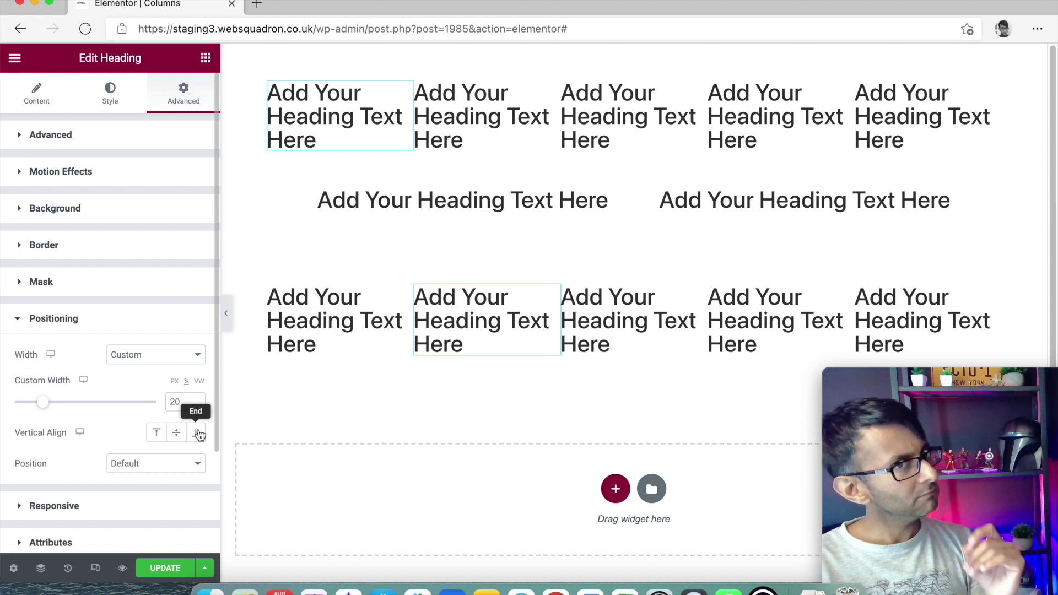
# Step: Delete the last of the five headings in the duplicated section
pyautogui.rightClick(928, 315)
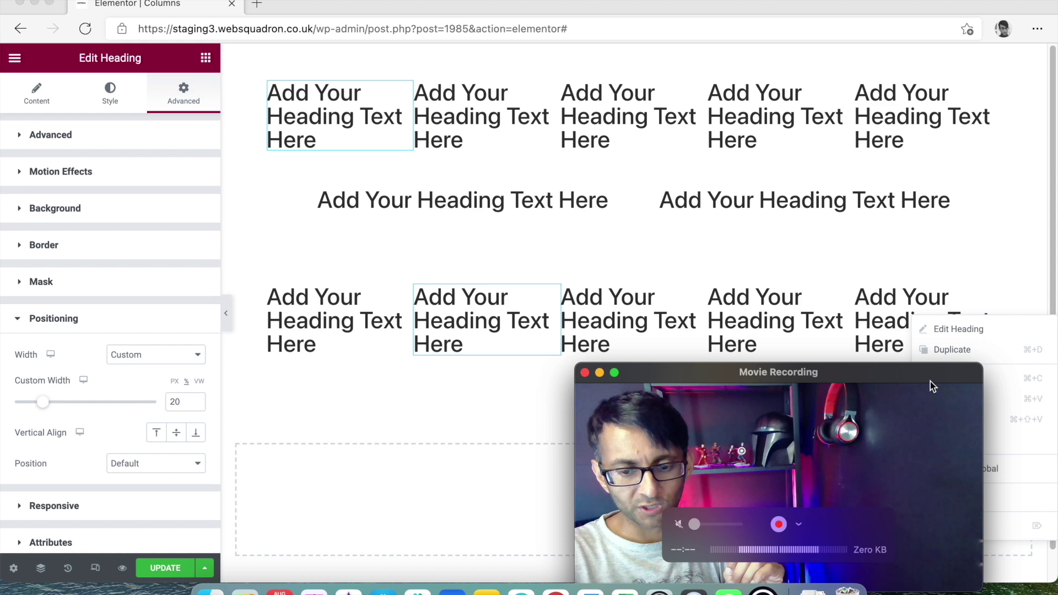
pyautogui.click(970, 525)
pyautogui.moveTo(643, 365); pyautogui.dragTo(1029, 411)
pyautogui.click(896, 324)
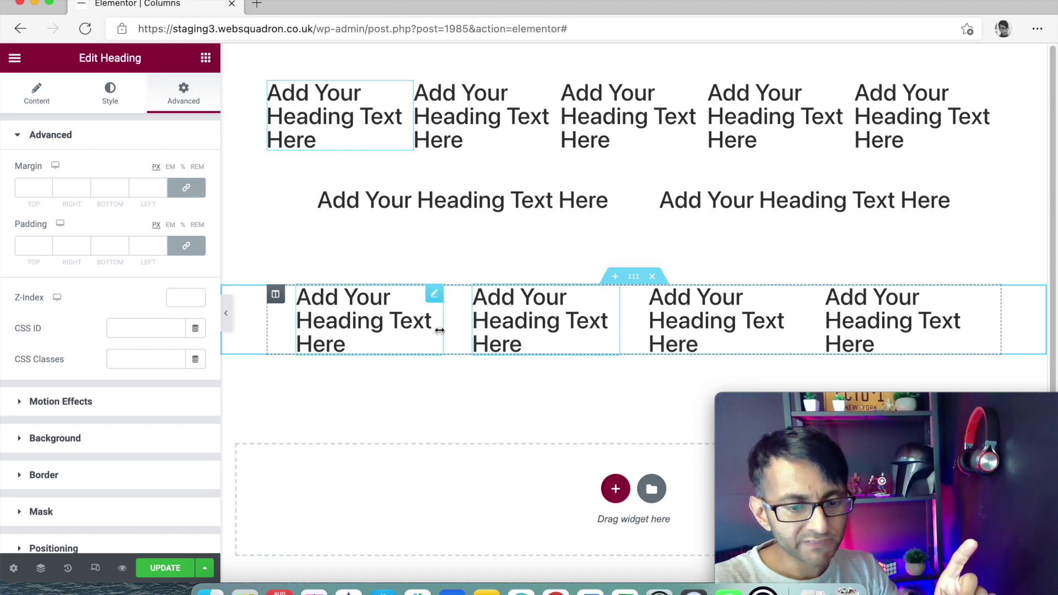
# Step: Set the custom width of the last heading in the four-heading row to 40%
pyautogui.click(966, 298)
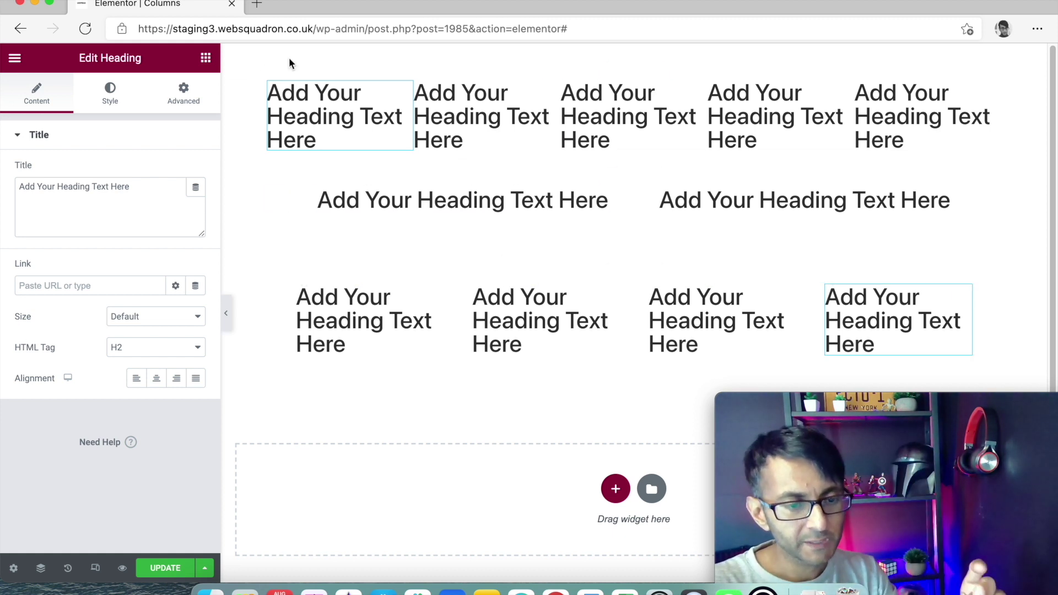
pyautogui.click(184, 93)
pyautogui.scroll(-1, 143, 487)
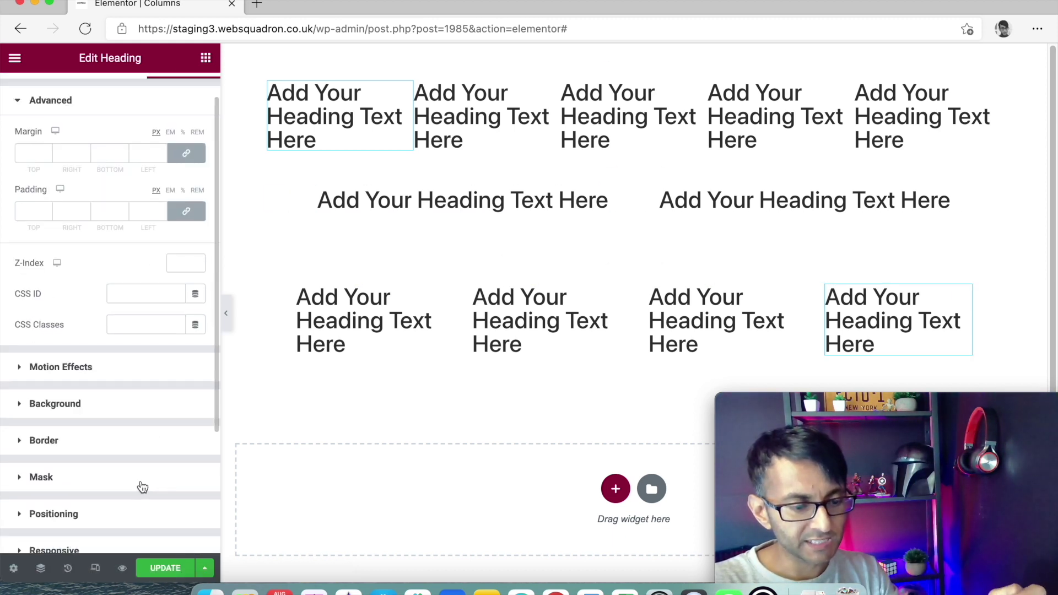
pyautogui.click(142, 512)
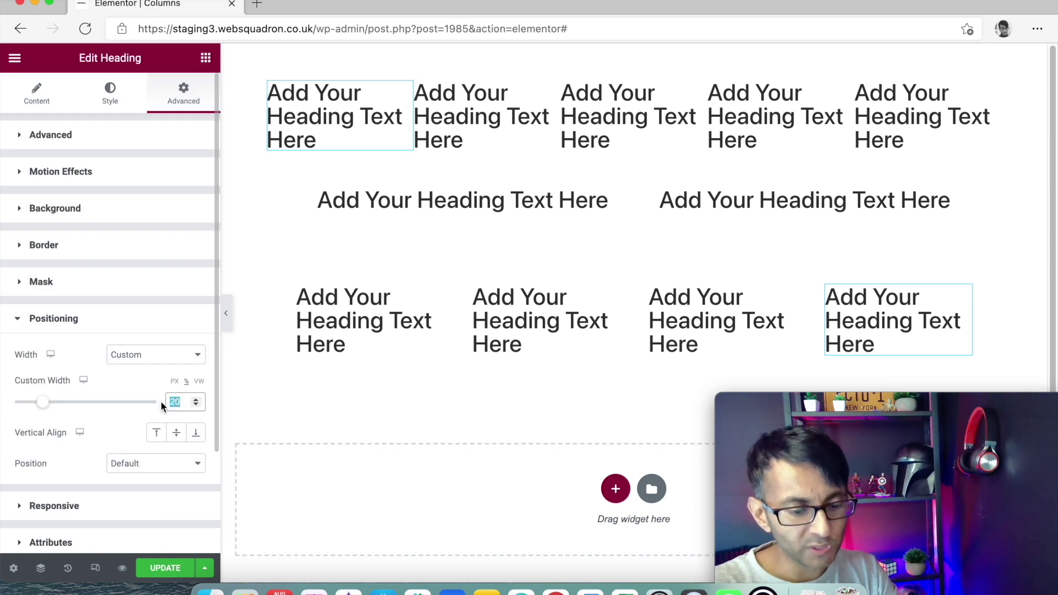
pyautogui.write('40')
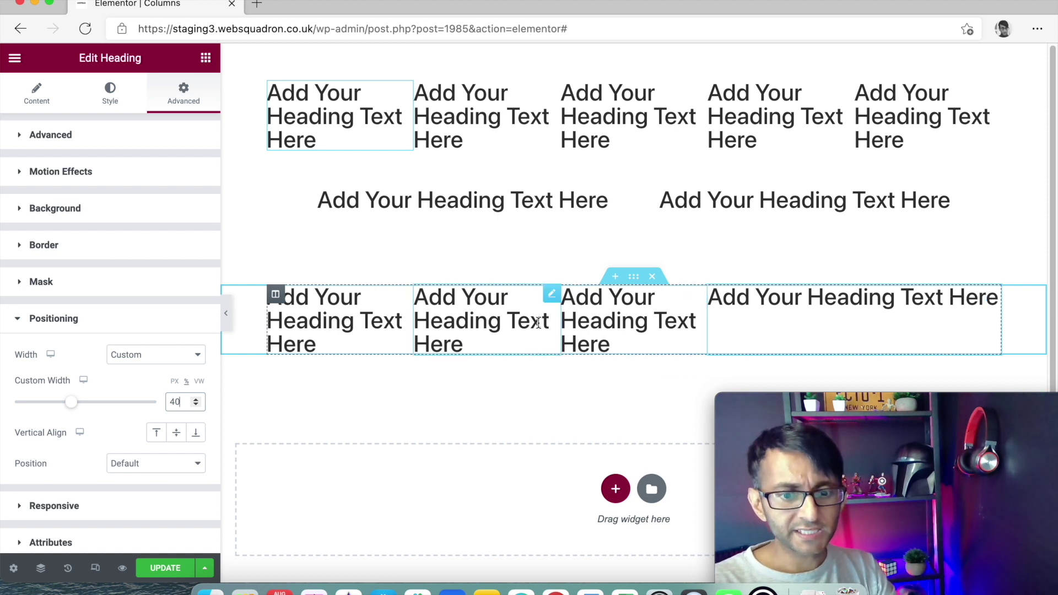
# Step: Duplicate the four-heading section and set the copy's top and bottom margins to 0
pyautogui.rightClick(638, 277)
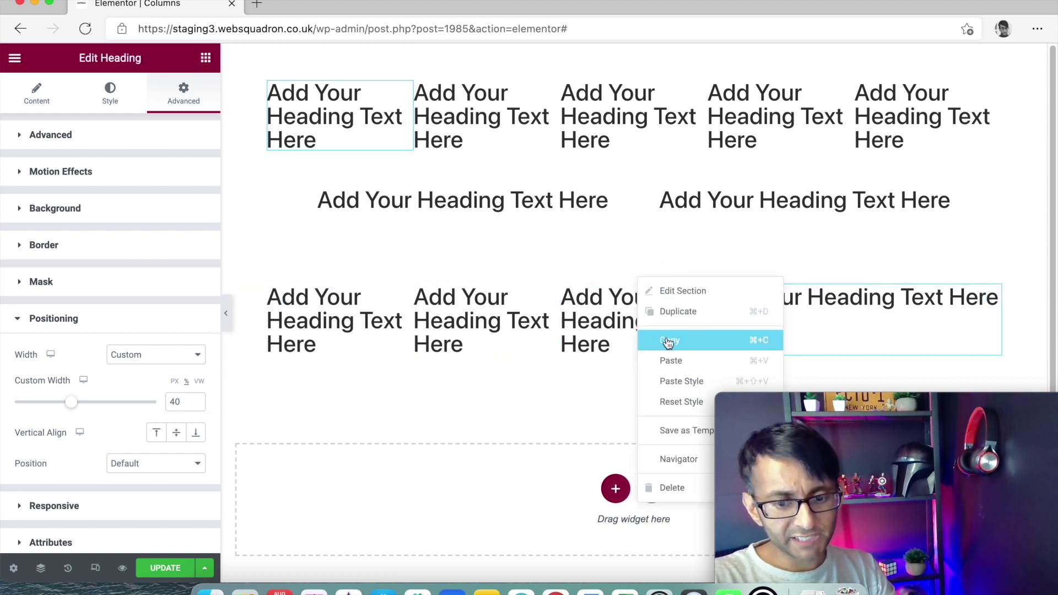
pyautogui.click(678, 312)
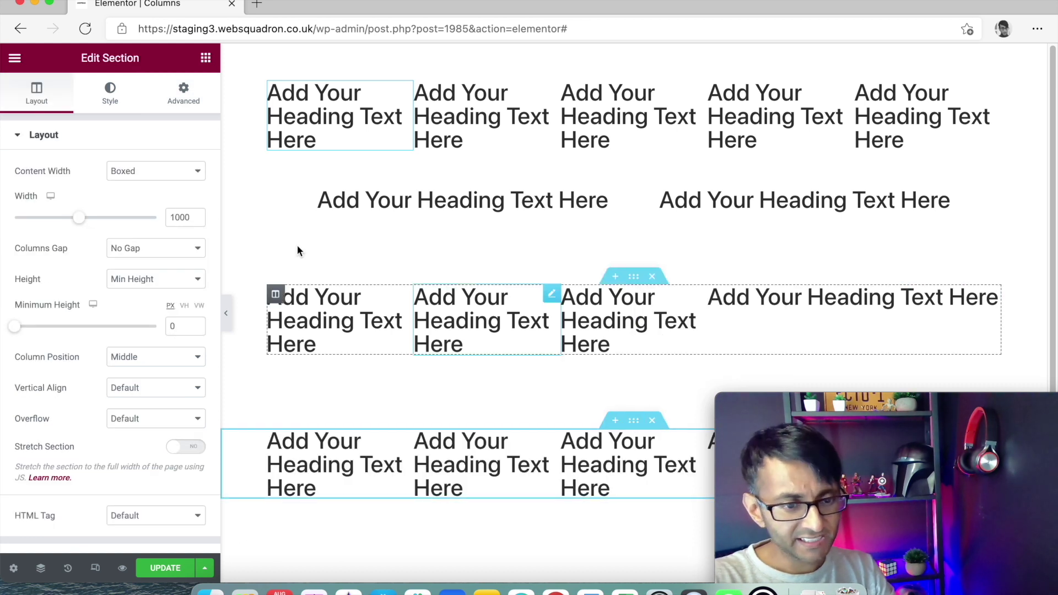
pyautogui.click(183, 93)
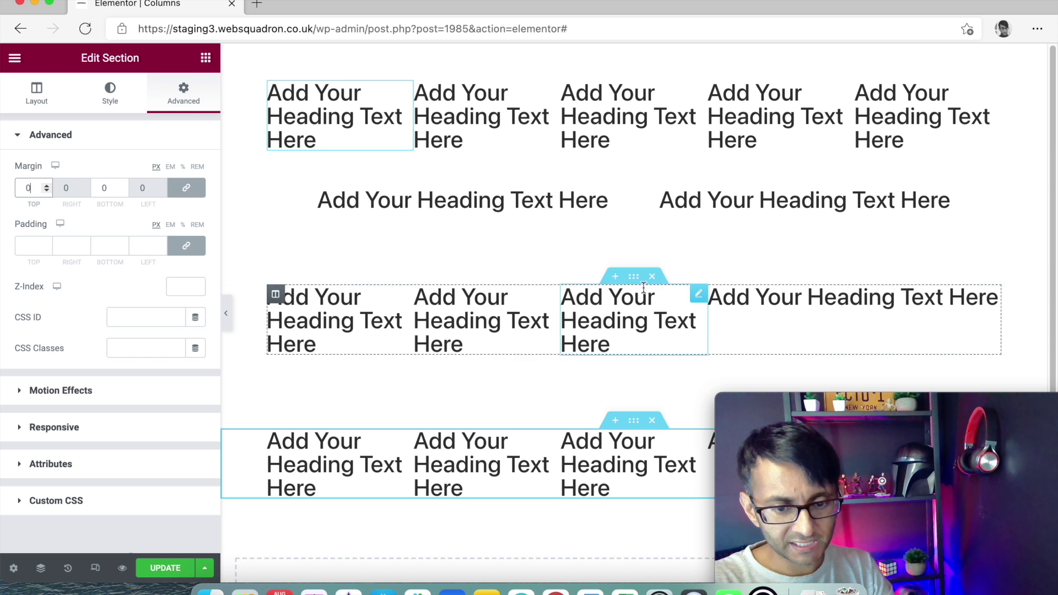
# Step: Unlink the original four-heading section's margins, set its bottom margin to 0, and delete the duplicate section below
pyautogui.click(640, 280)
pyautogui.click(186, 188)
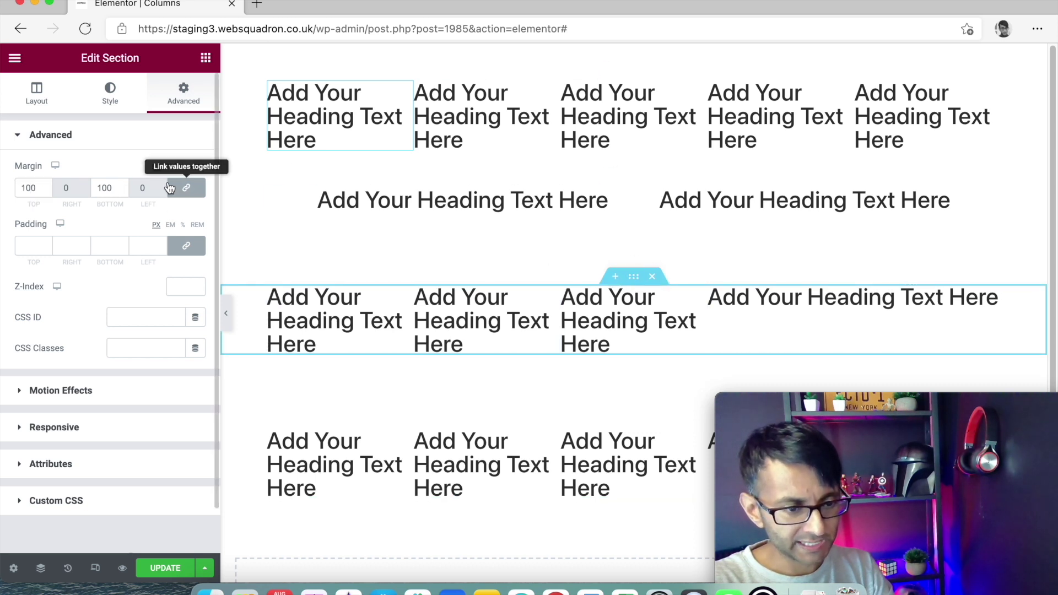
pyautogui.write('0')
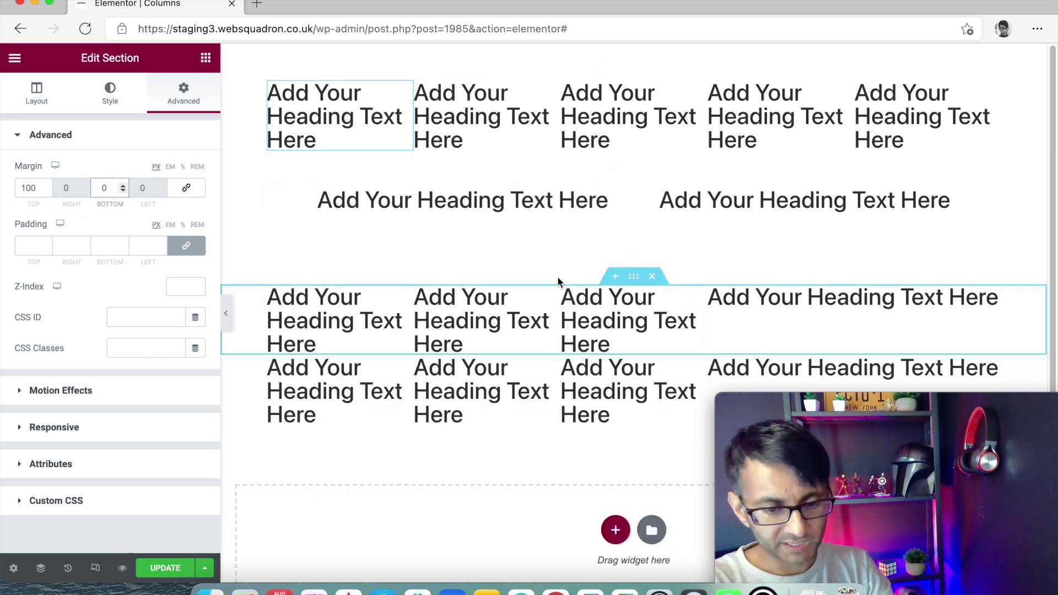
pyautogui.click(651, 350)
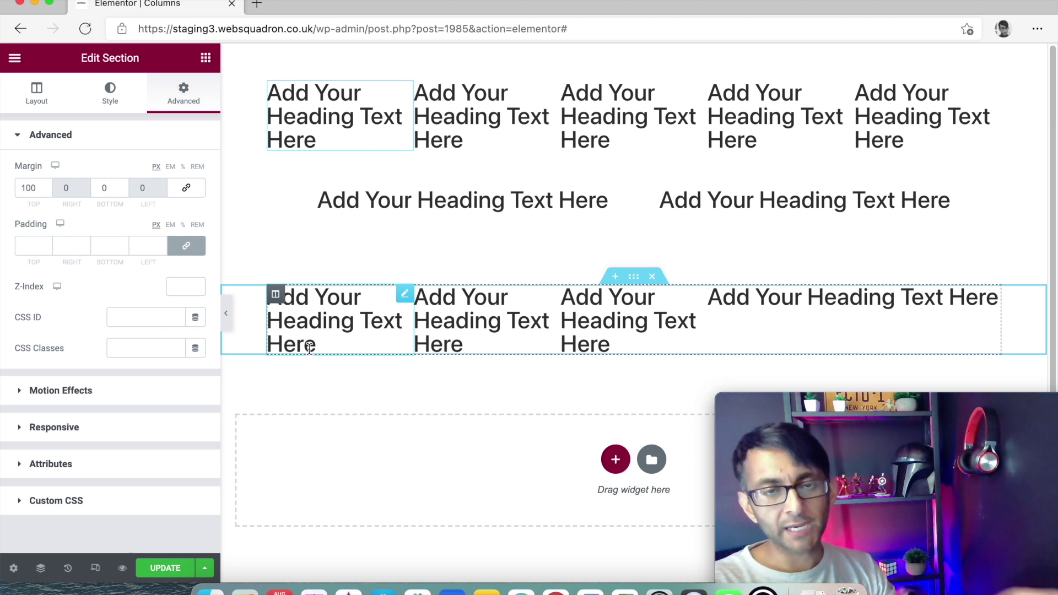
# Step: Try narrowing the third heading in the four-heading row, undo the resize, and delete the restored duplicate section
pyautogui.moveTo(562, 325)
pyautogui.mouseDown()
pyautogui.moveTo(602, 324)
pyautogui.moveTo(562, 326)
pyautogui.mouseUp()
pyautogui.press('super+d')
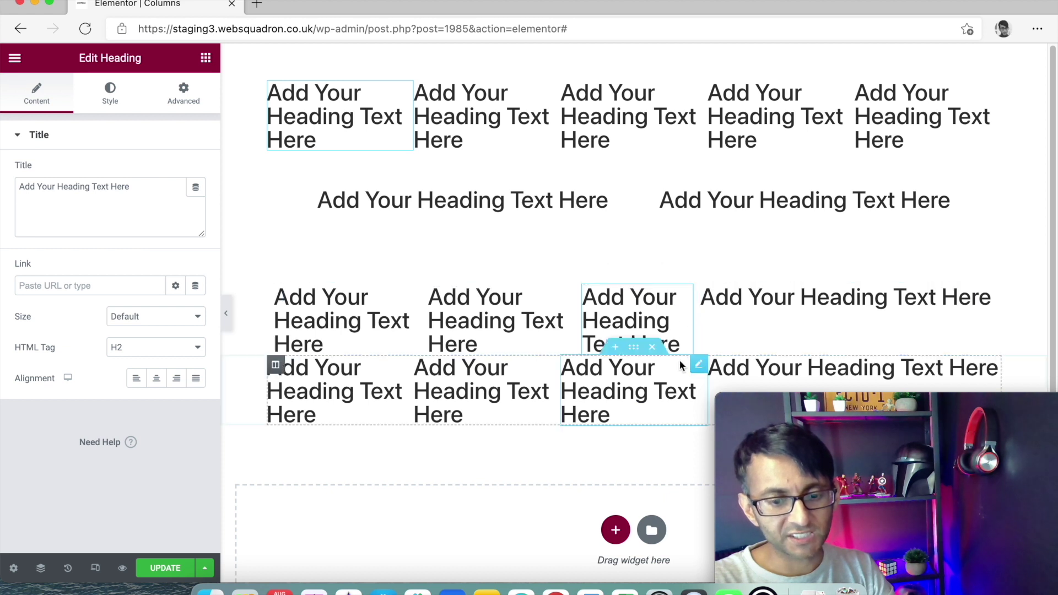
pyautogui.click(659, 353)
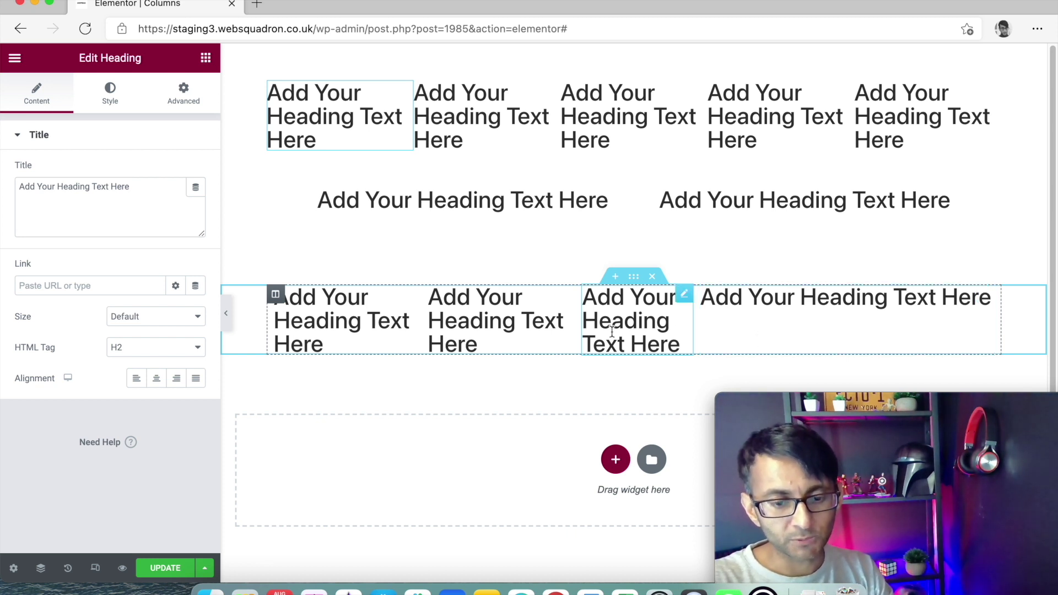
pyautogui.press('super+d')
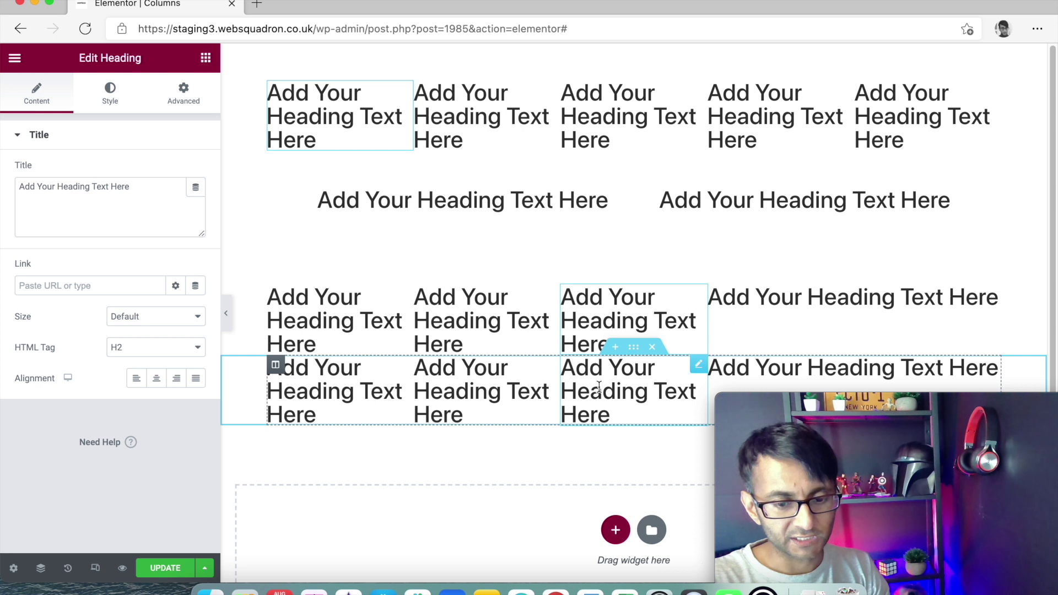
pyautogui.click(653, 347)
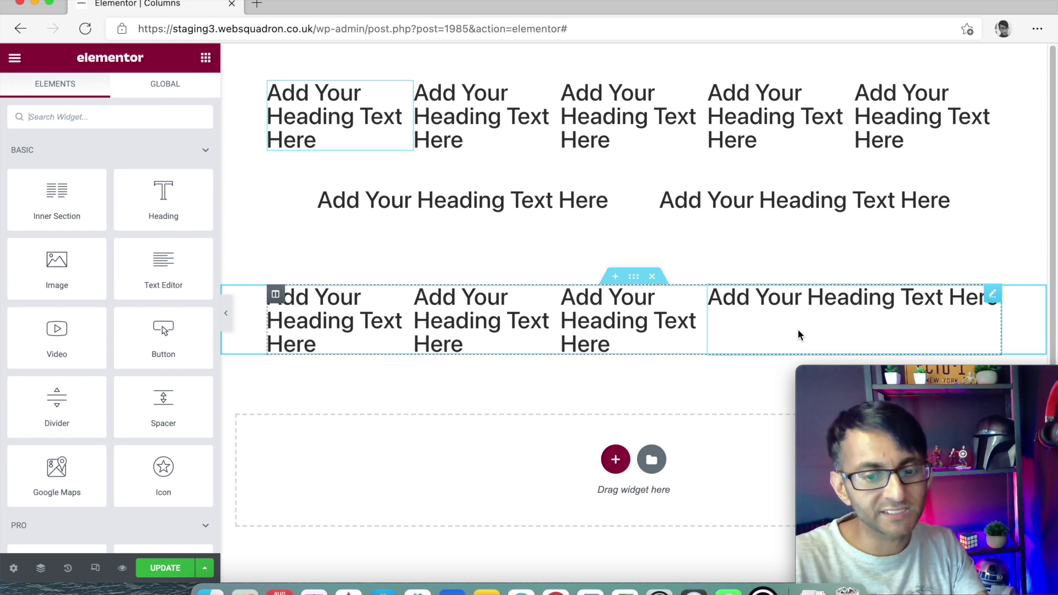
# Step: Set a linked padding of 20 px on all sides of the column holding the four headings
pyautogui.click(274, 295)
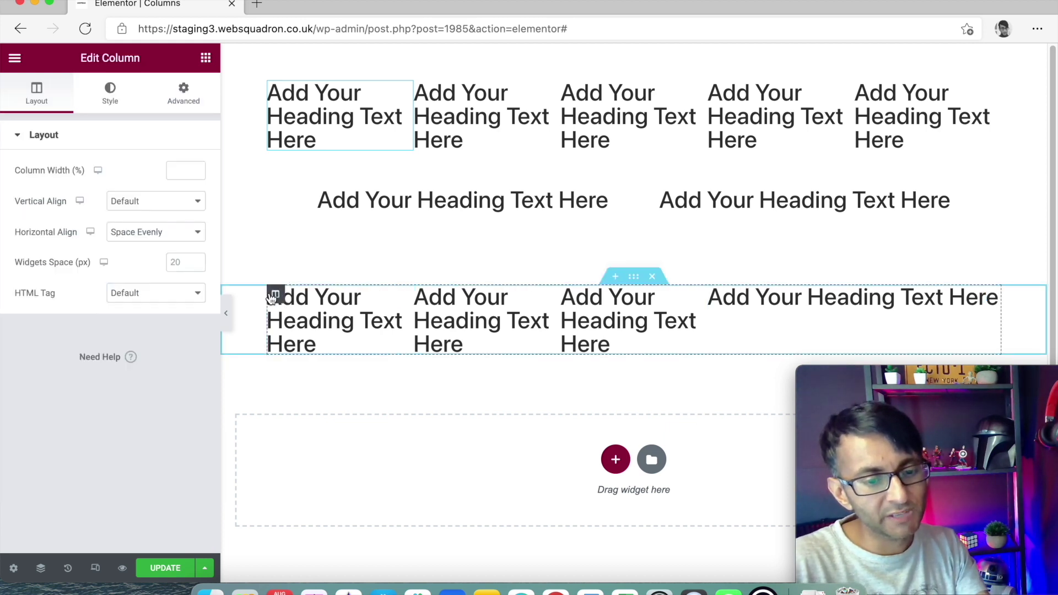
pyautogui.click(193, 108)
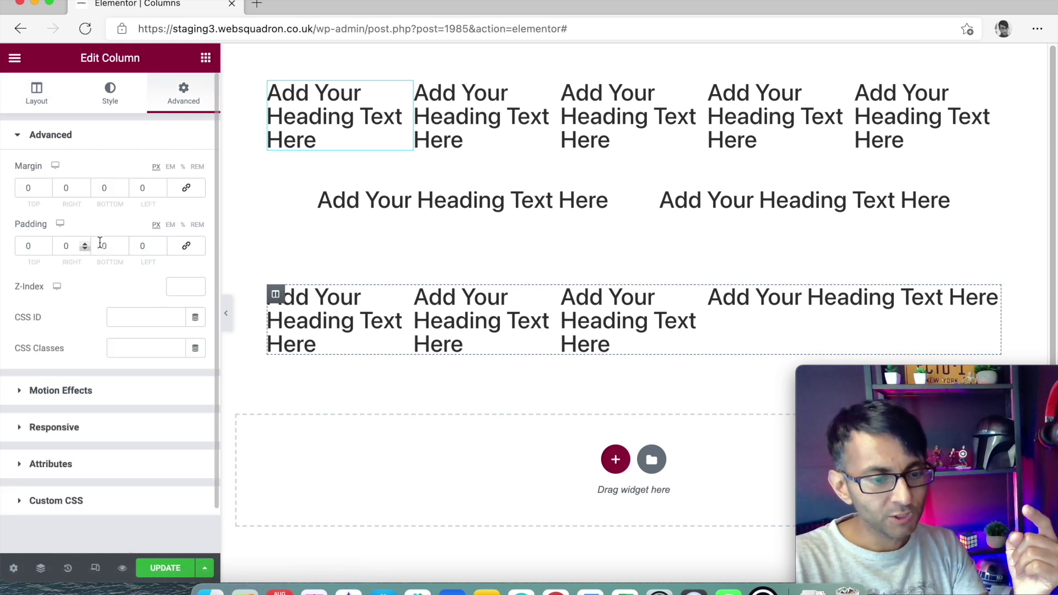
pyautogui.click(186, 246)
pyautogui.doubleClick(28, 246)
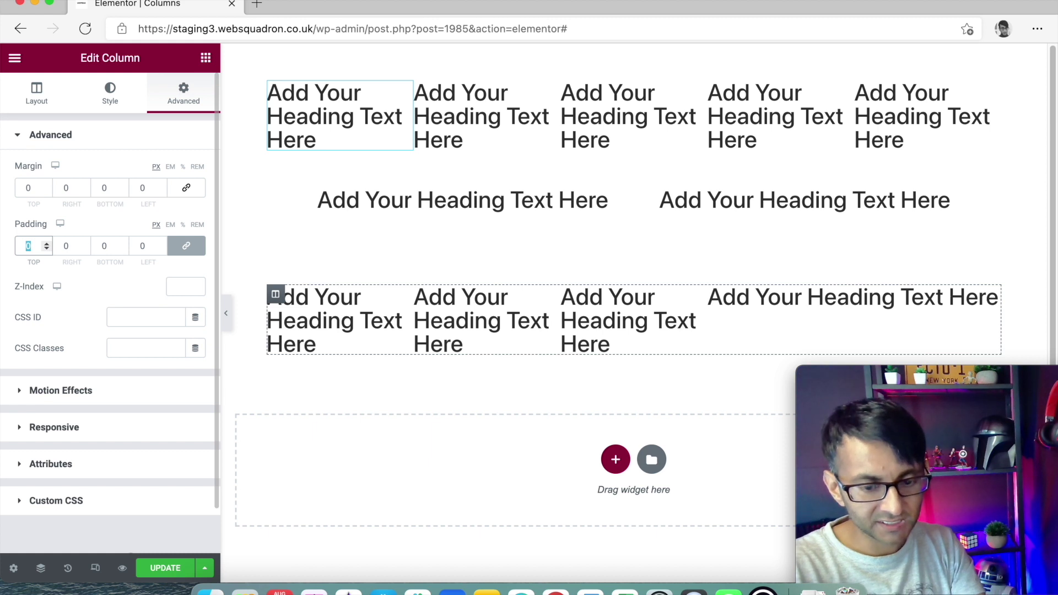
pyautogui.write('20')
# Step: Give the column a classic background using the plain dark teal gradient image from the media library
pyautogui.click(92, 95)
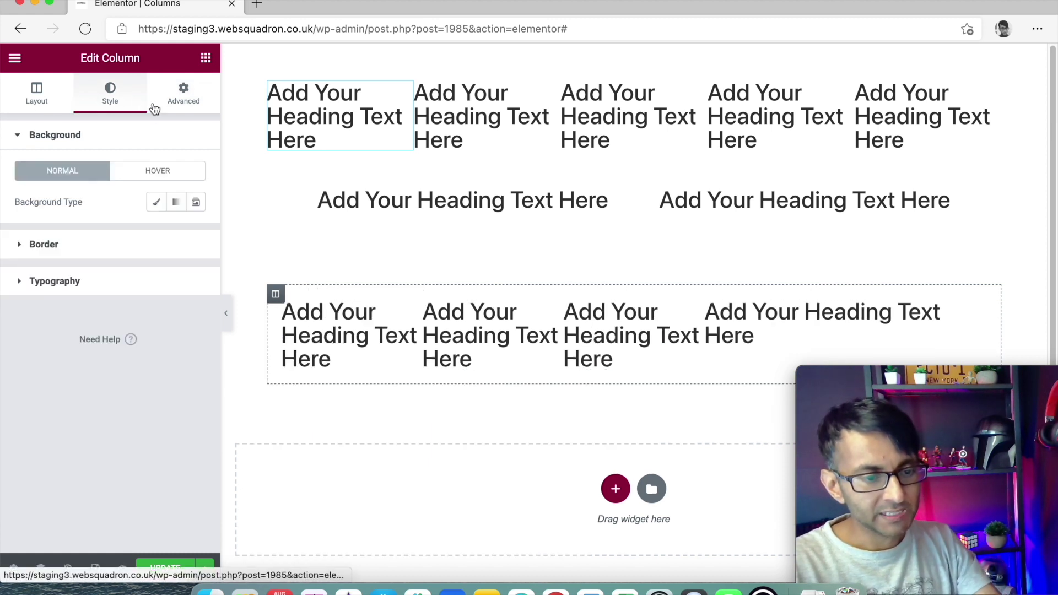
pyautogui.click(156, 202)
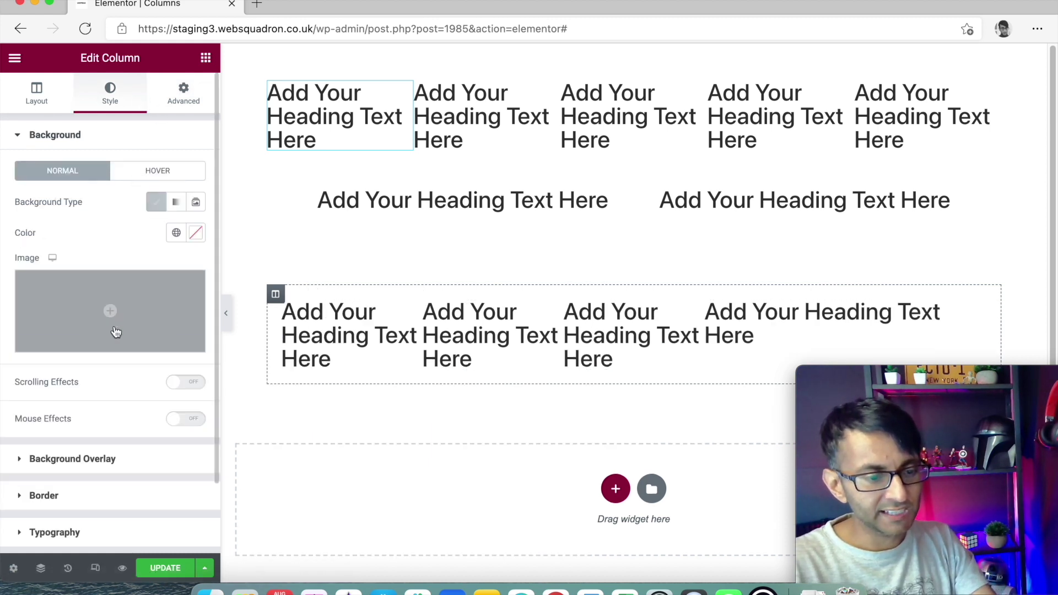
pyautogui.click(50, 105)
pyautogui.click(107, 108)
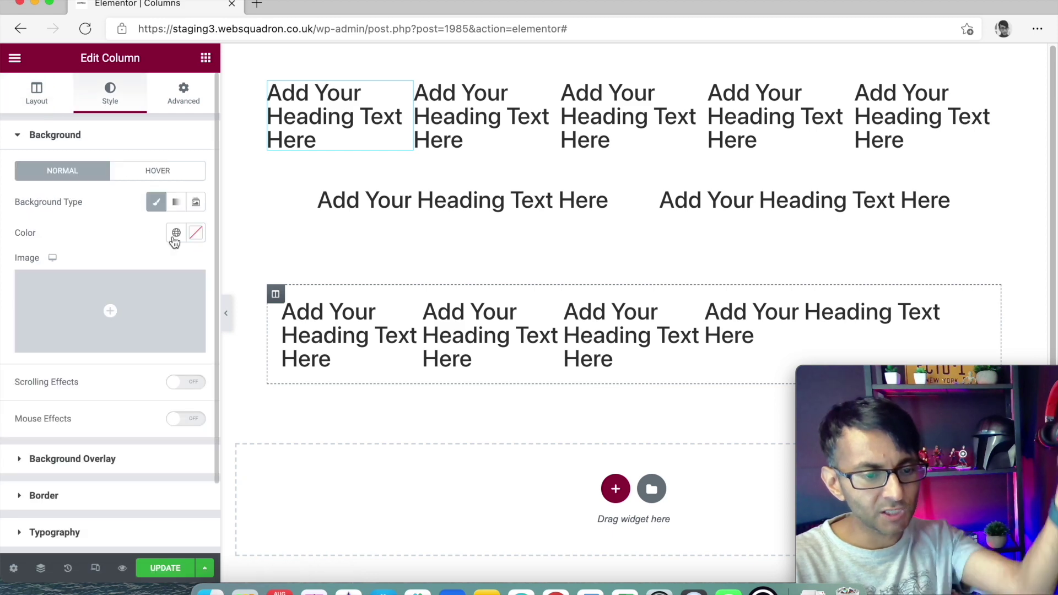
pyautogui.click(133, 309)
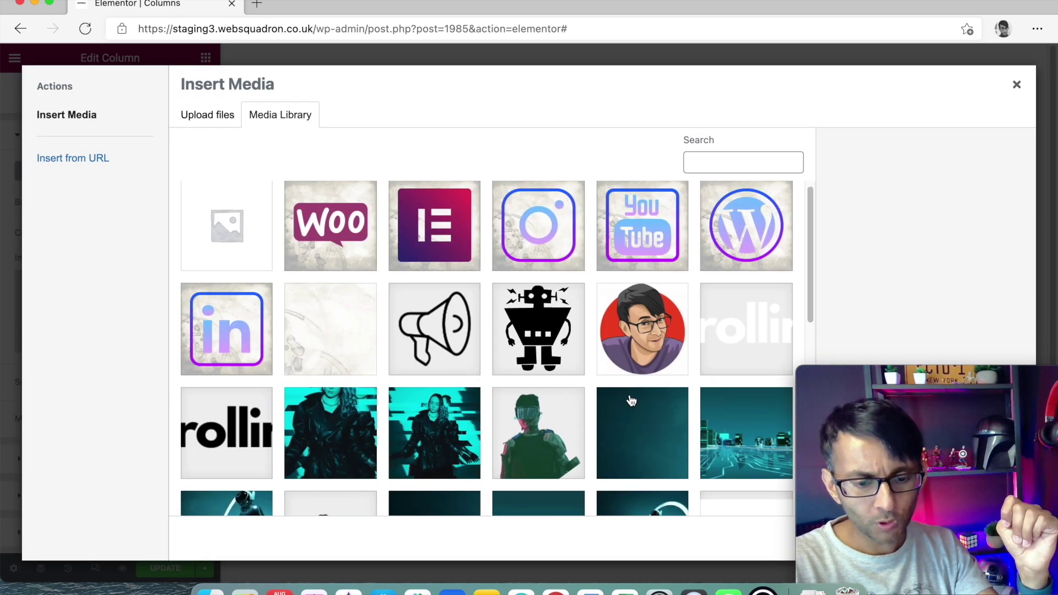
pyautogui.scroll(-2, 632, 401)
pyautogui.click(645, 327)
pyautogui.moveTo(952, 396)
pyautogui.moveTo(953, 381); pyautogui.dragTo(635, 311)
pyautogui.click(984, 540)
pyautogui.moveTo(749, 327); pyautogui.dragTo(1051, 433)
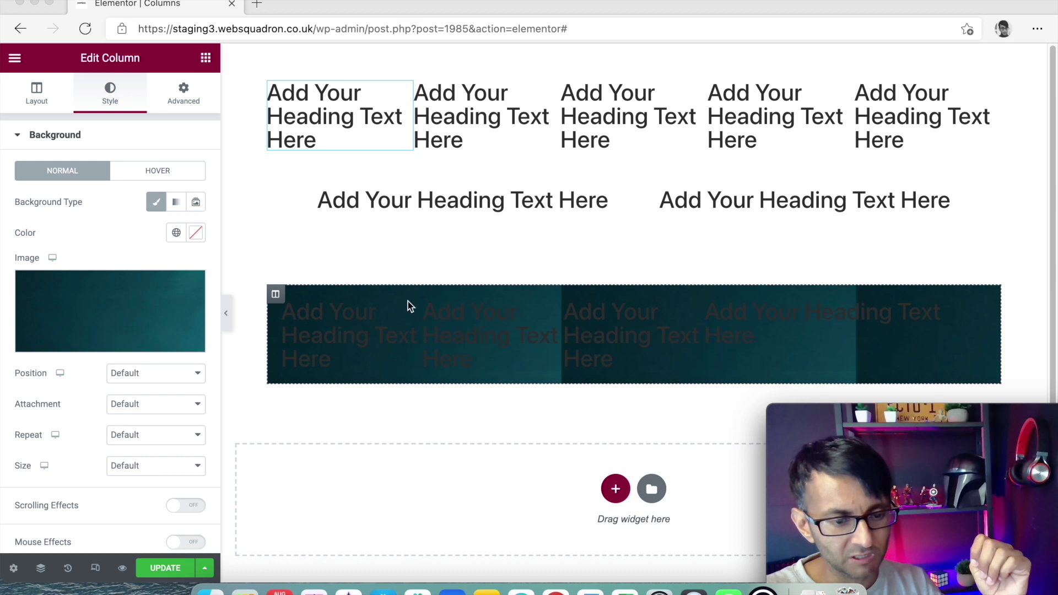
# Step: Set the column's background image to Center Center position, Fixed attachment, No-repeat and Cover size
pyautogui.click(147, 373)
pyautogui.click(145, 405)
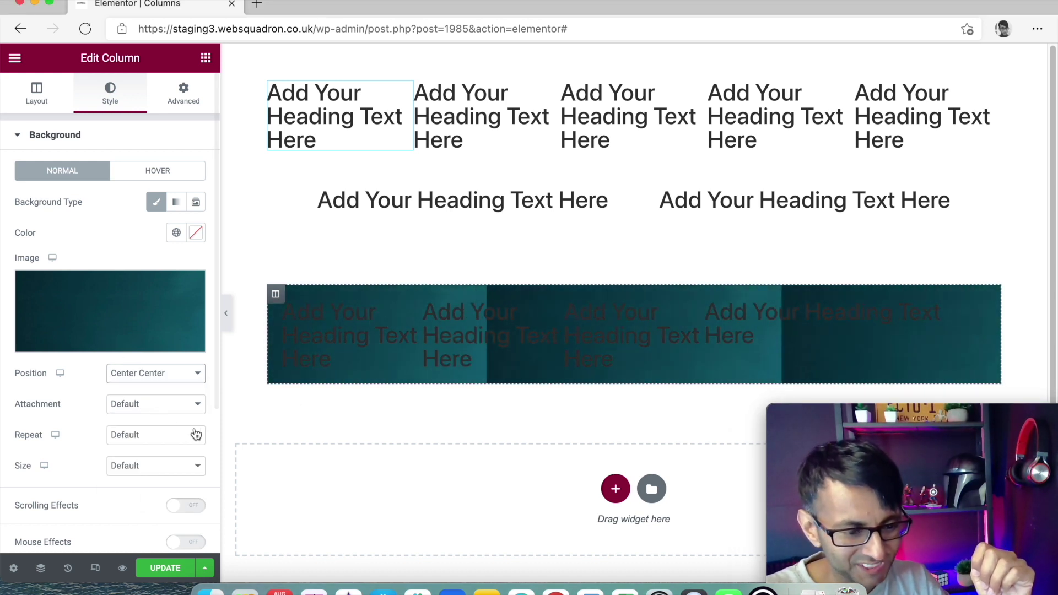
pyautogui.click(162, 405)
pyautogui.click(148, 448)
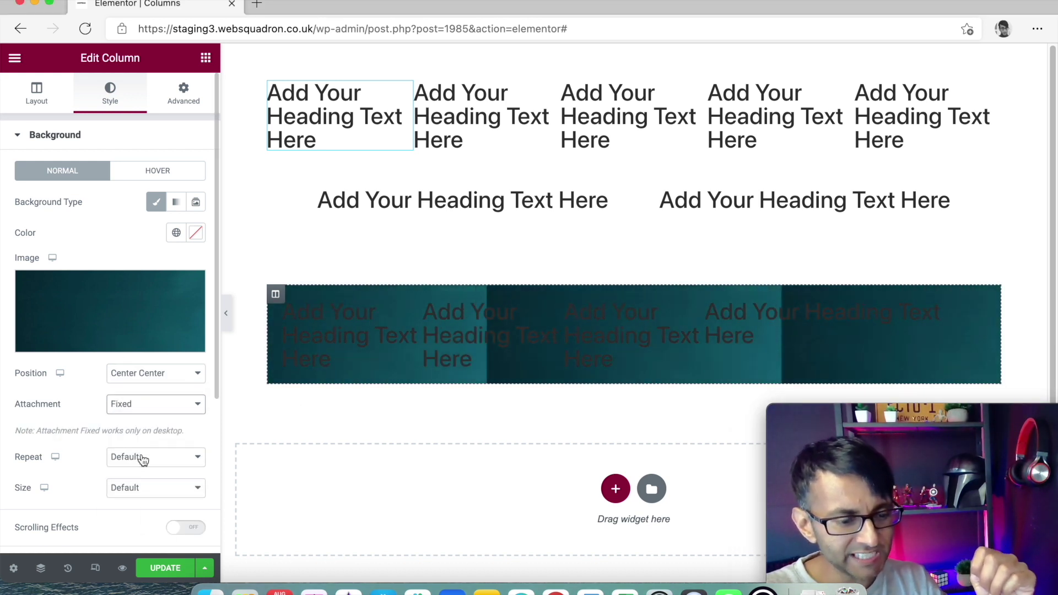
pyautogui.click(142, 461)
pyautogui.click(154, 487)
pyautogui.click(149, 489)
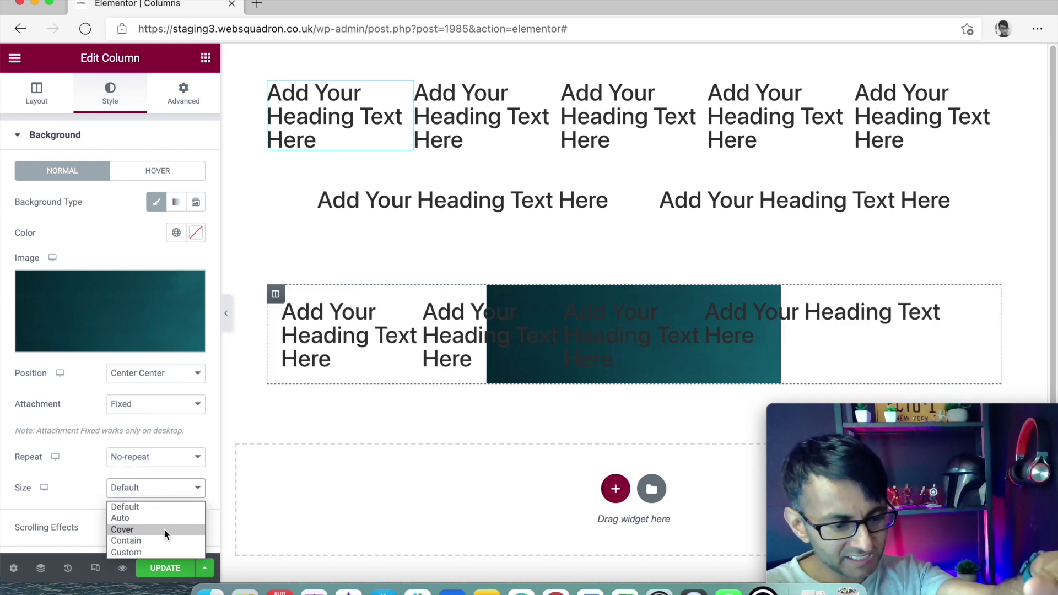
pyautogui.click(164, 530)
# Step: Set the text color of the first heading on the teal background to the global white
pyautogui.click(354, 314)
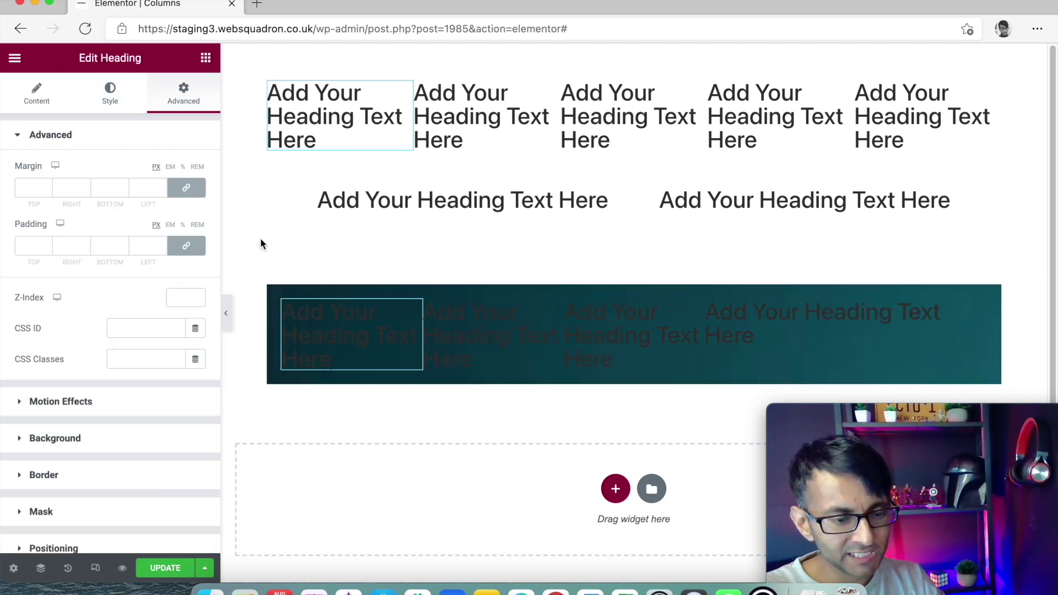
pyautogui.click(50, 95)
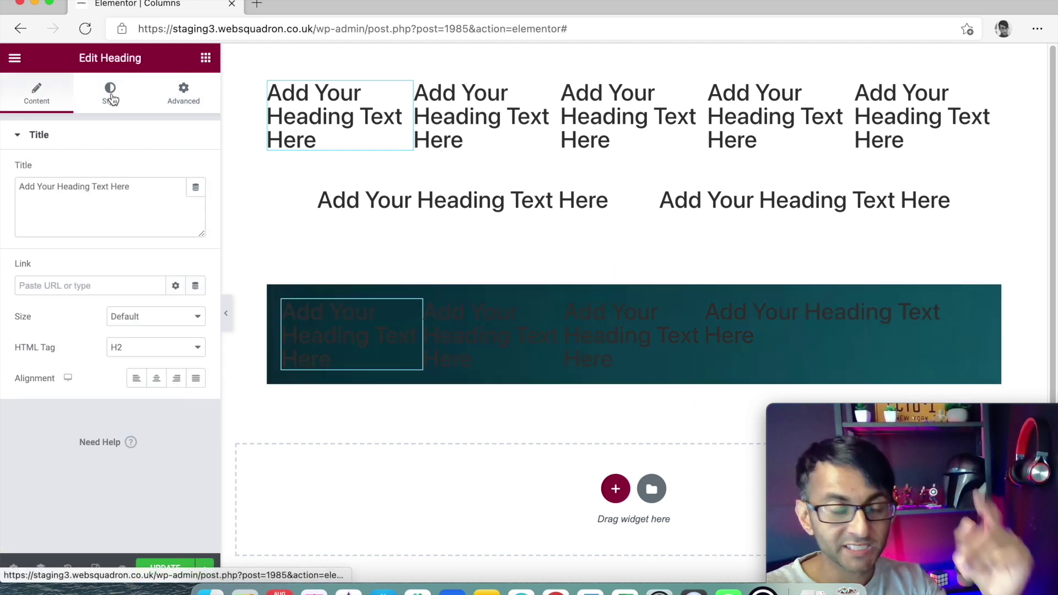
pyautogui.click(110, 94)
pyautogui.click(176, 171)
pyautogui.click(138, 342)
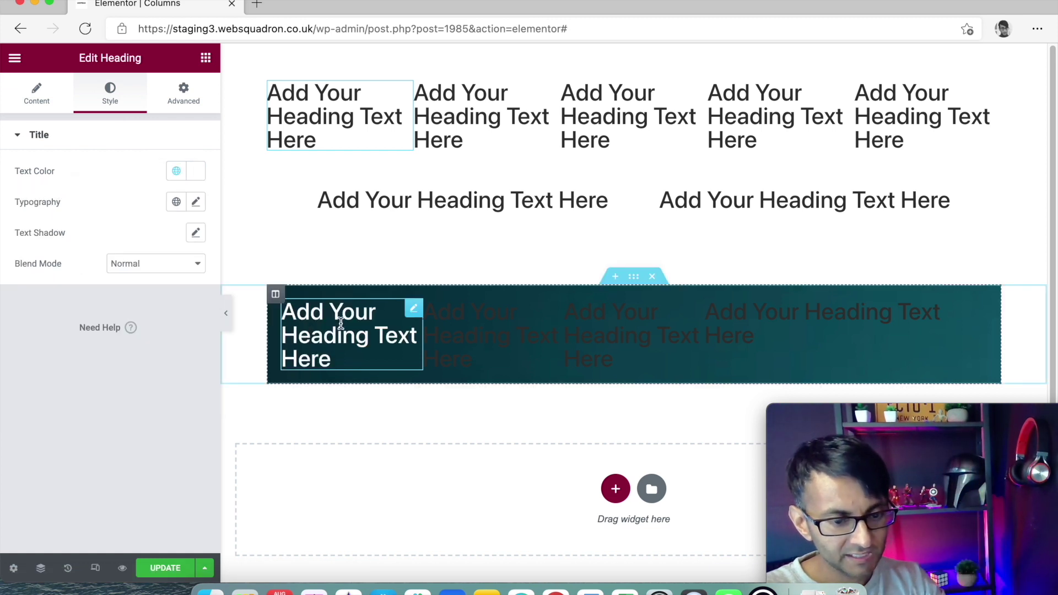
# Step: Copy the white first heading and paste its style onto the other three headings in the row
pyautogui.rightClick(353, 325)
pyautogui.press('Escape')
pyautogui.rightClick(470, 344)
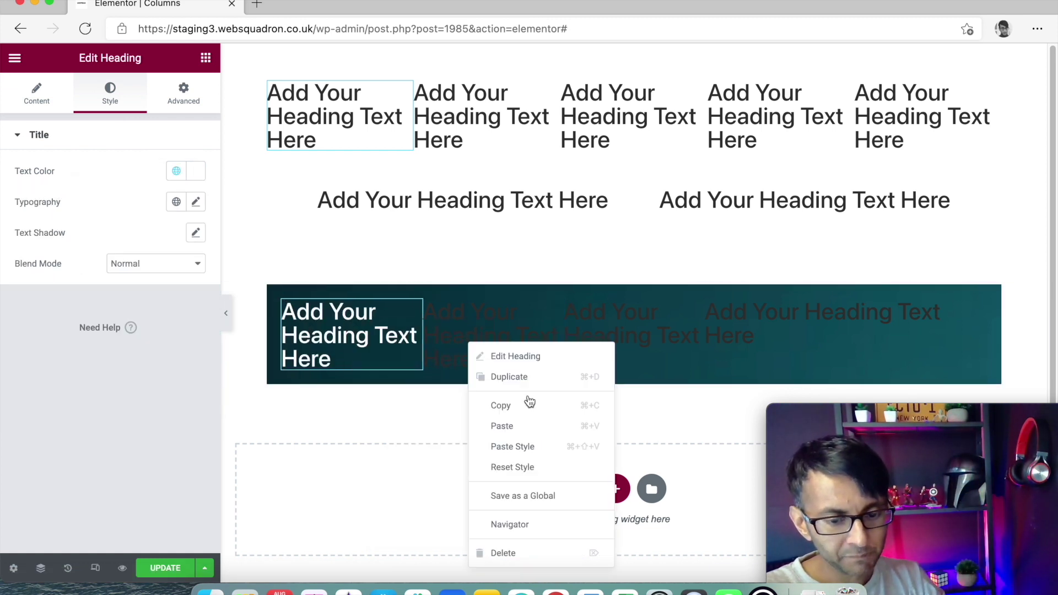
pyautogui.click(544, 451)
pyautogui.rightClick(619, 347)
pyautogui.click(673, 451)
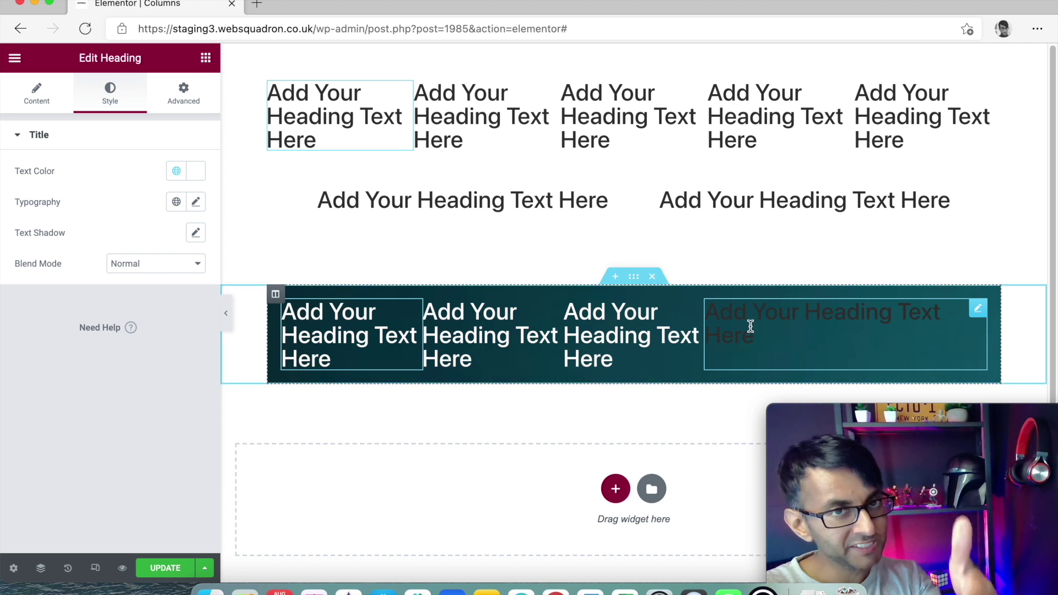
pyautogui.rightClick(751, 326)
pyautogui.moveTo(813, 401); pyautogui.dragTo(914, 376)
pyautogui.click(813, 433)
pyautogui.click(914, 376)
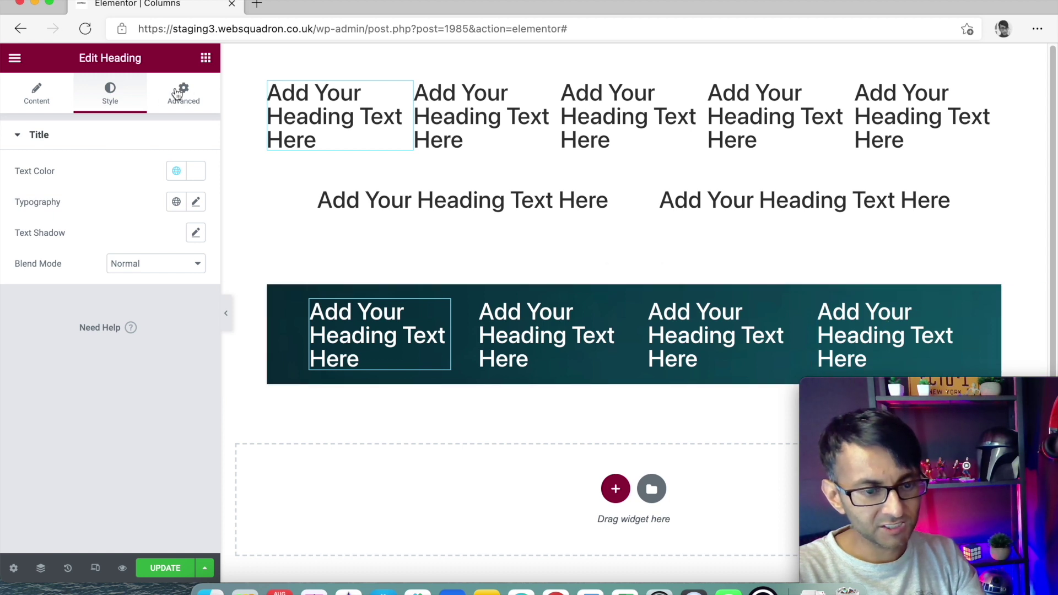
# Step: Set the custom width of the last heading on the teal background to 40%
pyautogui.click(882, 337)
pyautogui.click(184, 93)
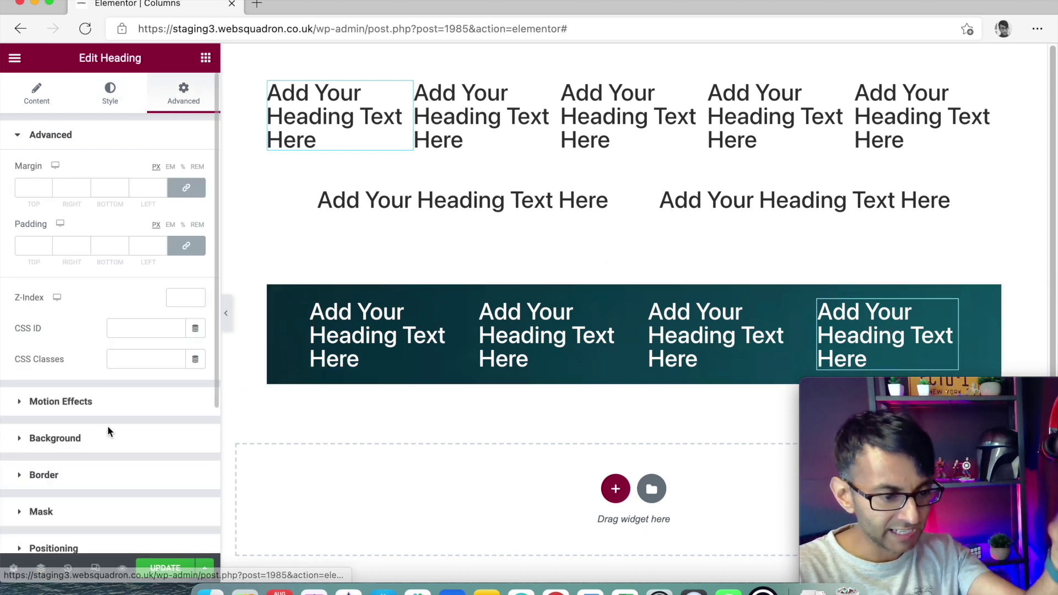
pyautogui.scroll(-1, 112, 447)
pyautogui.click(121, 521)
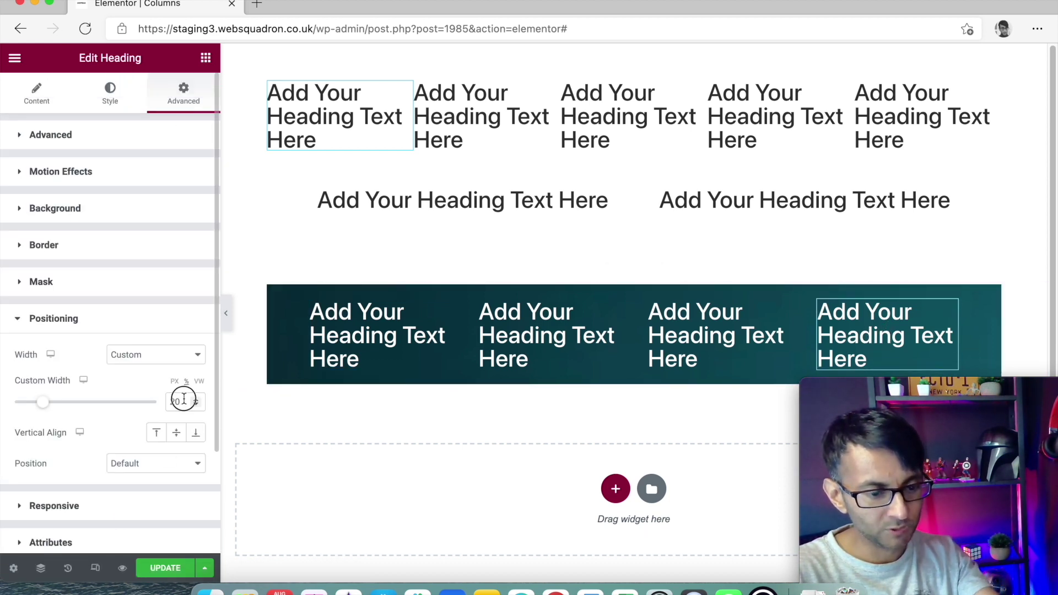
pyautogui.write('40')
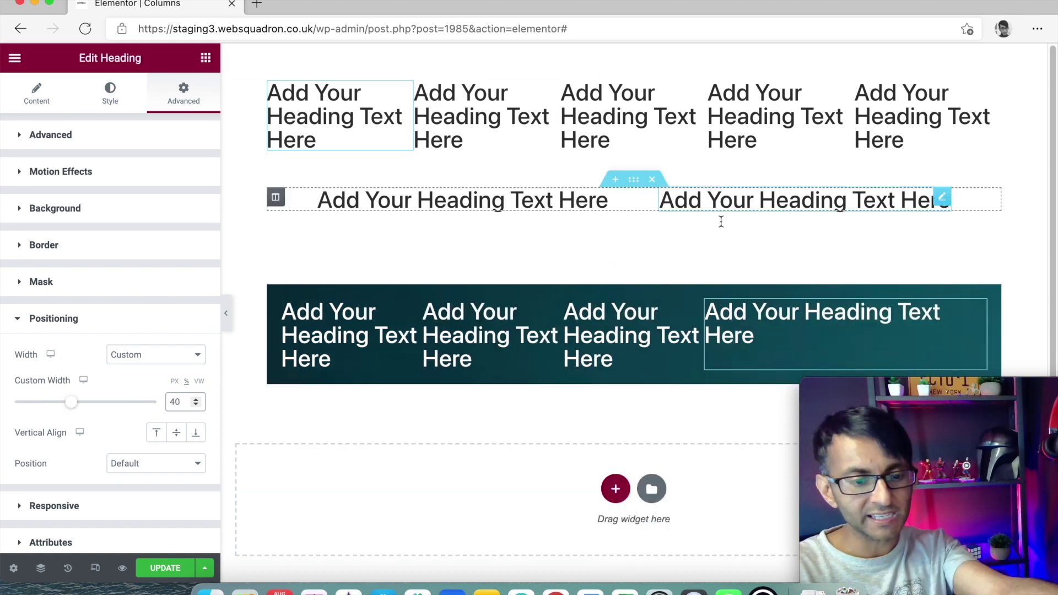
pyautogui.scroll(-1, 573, 381)
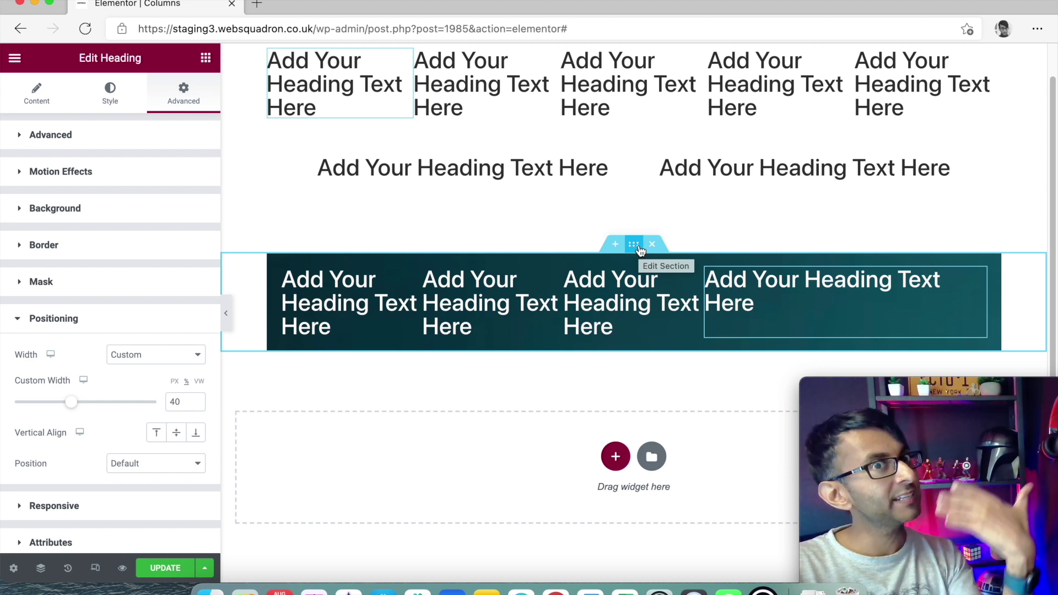
pyautogui.scroll(1, 634, 248)
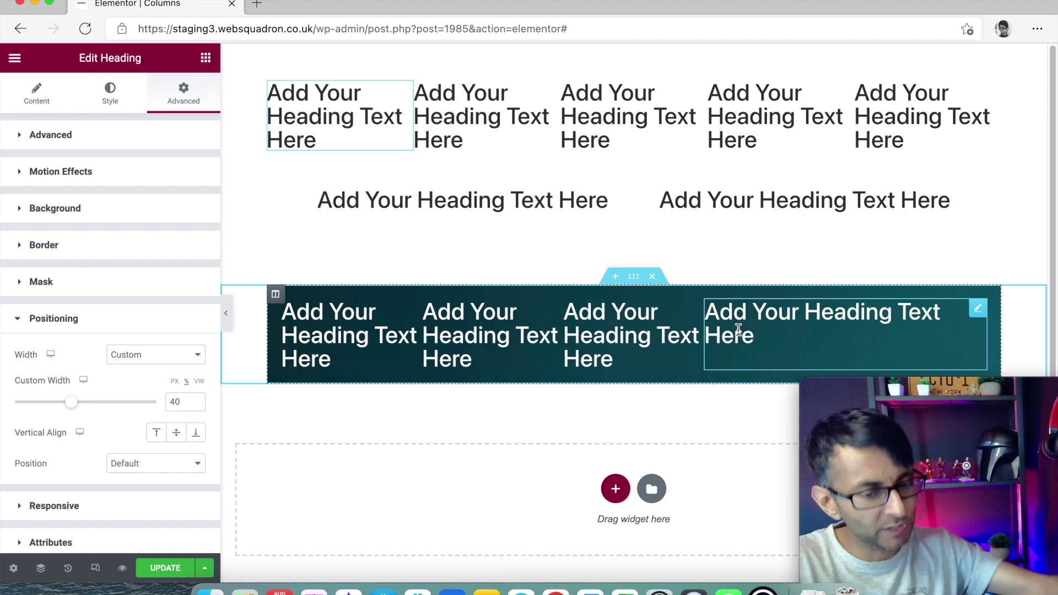
pyautogui.scroll(-1, 643, 293)
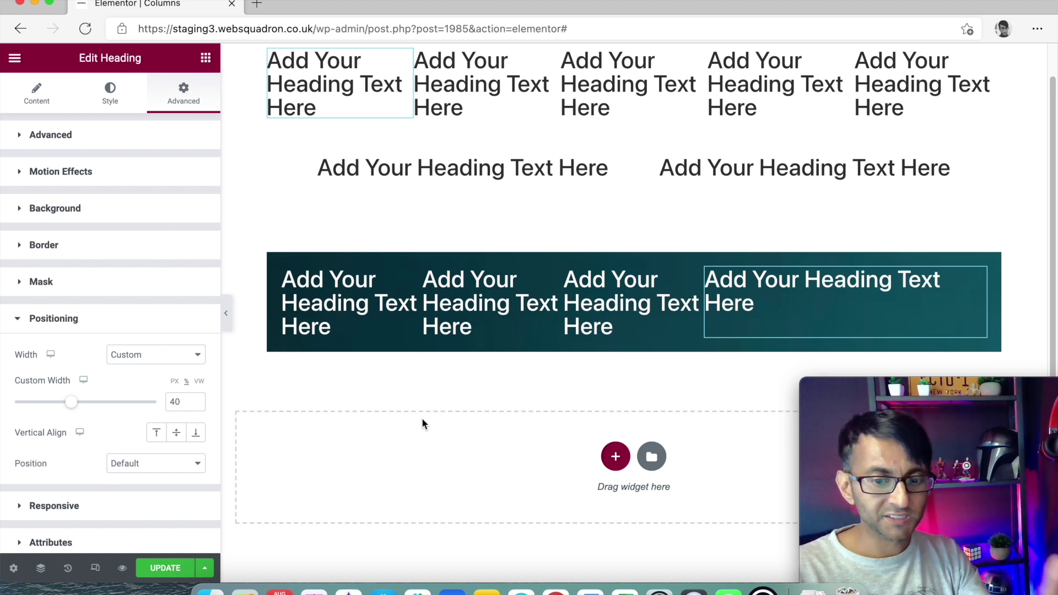
pyautogui.scroll(1, 471, 375)
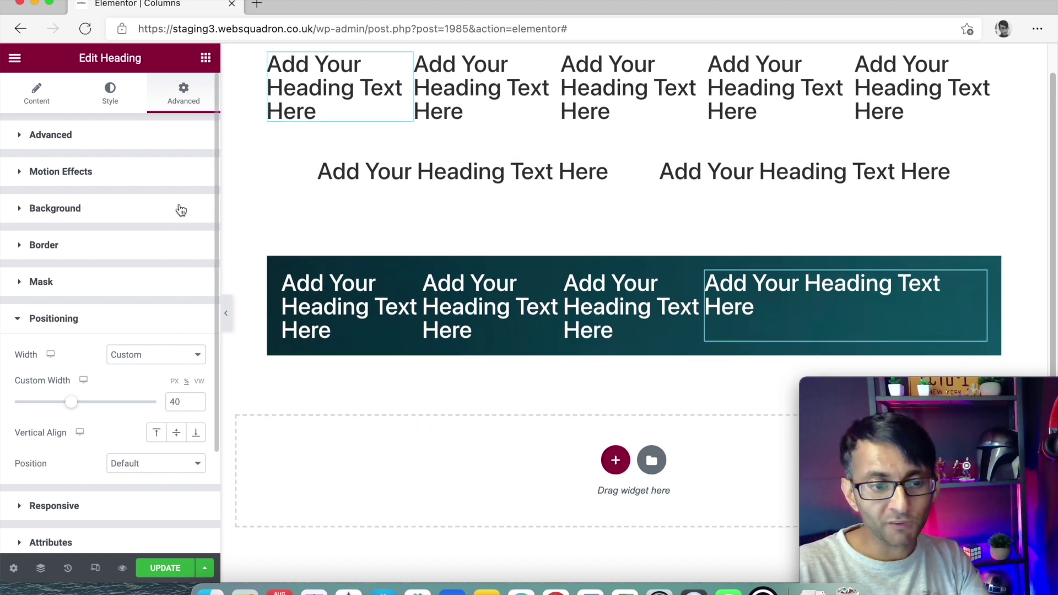
pyautogui.click(159, 366)
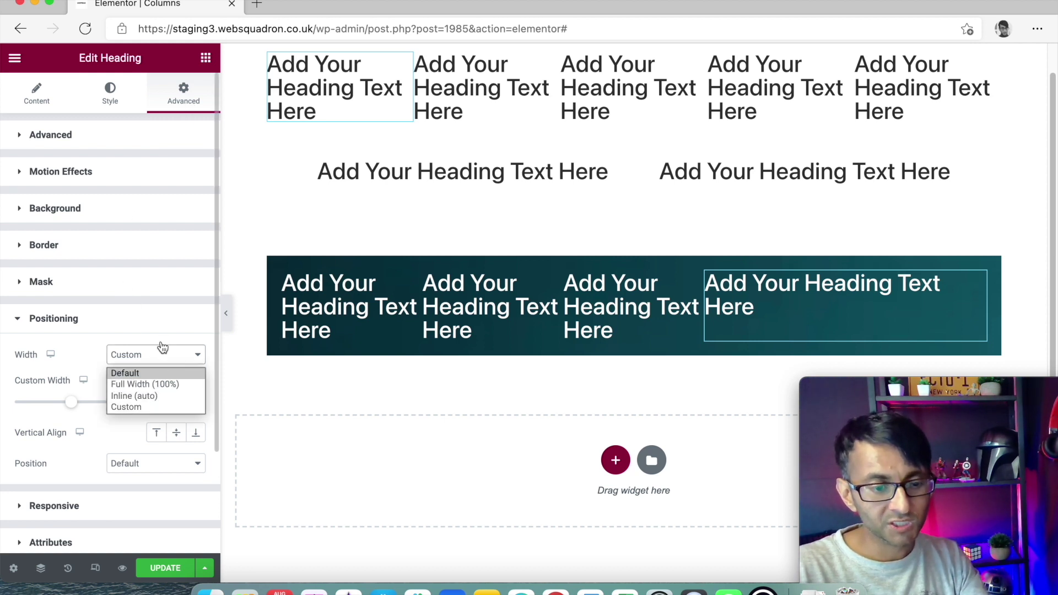
pyautogui.click(161, 321)
pyautogui.click(156, 325)
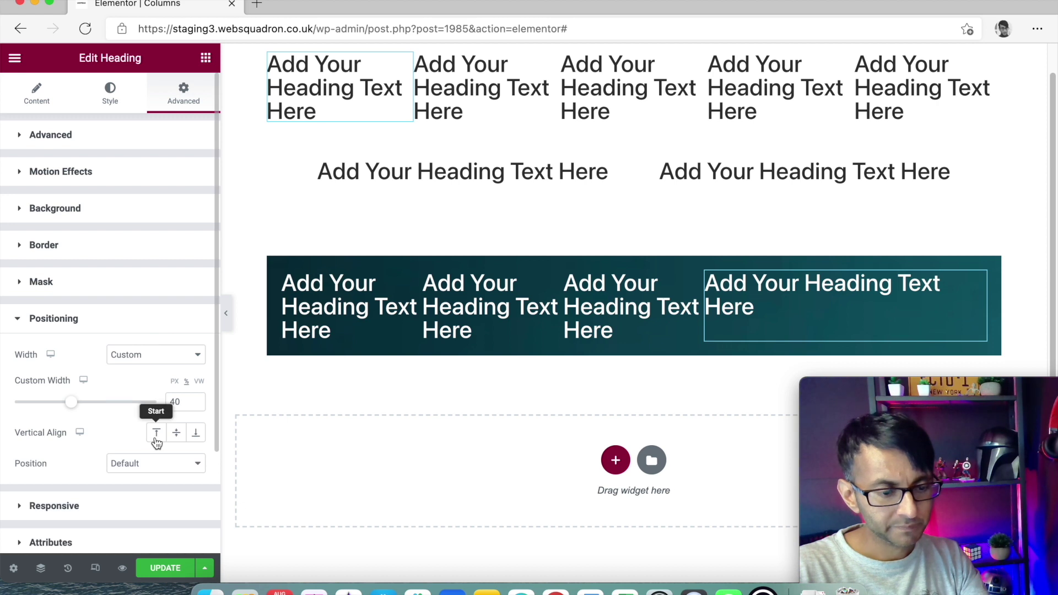
# Step: Set the Vertical Align of the 40% wide last heading to center
pyautogui.click(176, 436)
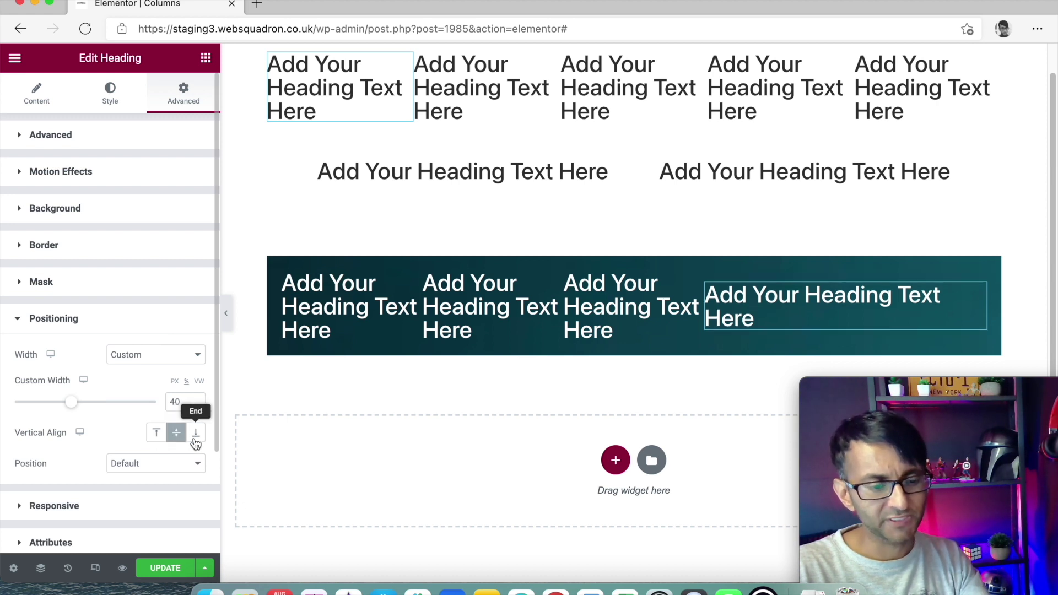
pyautogui.click(171, 468)
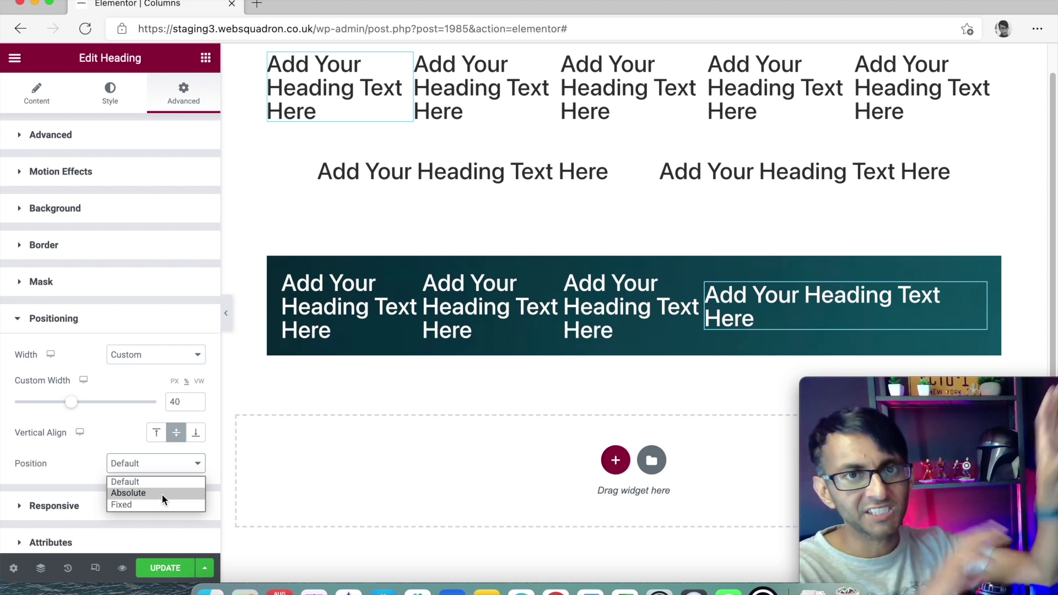
pyautogui.click(126, 437)
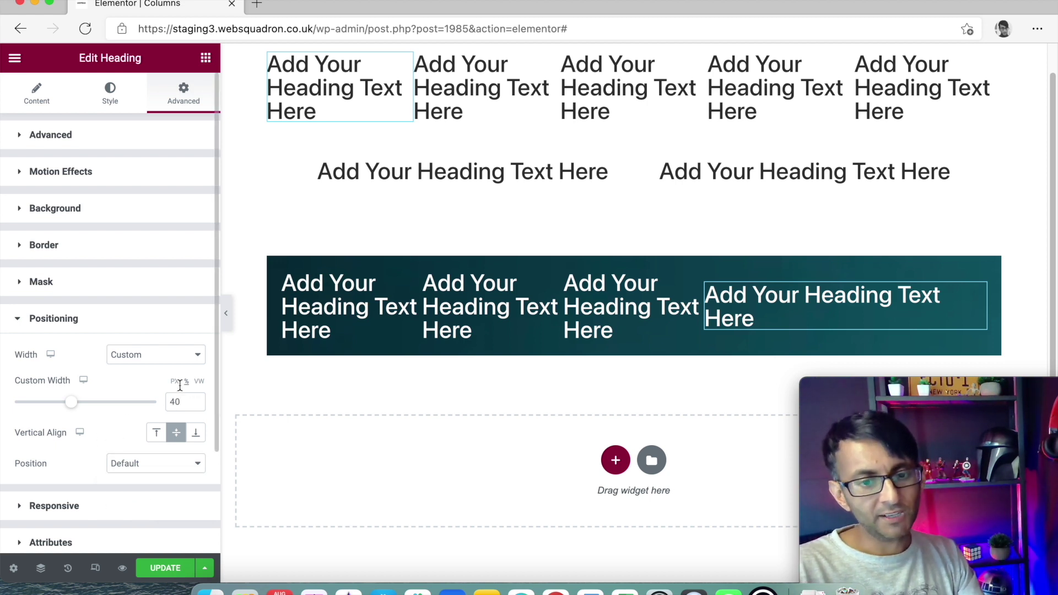